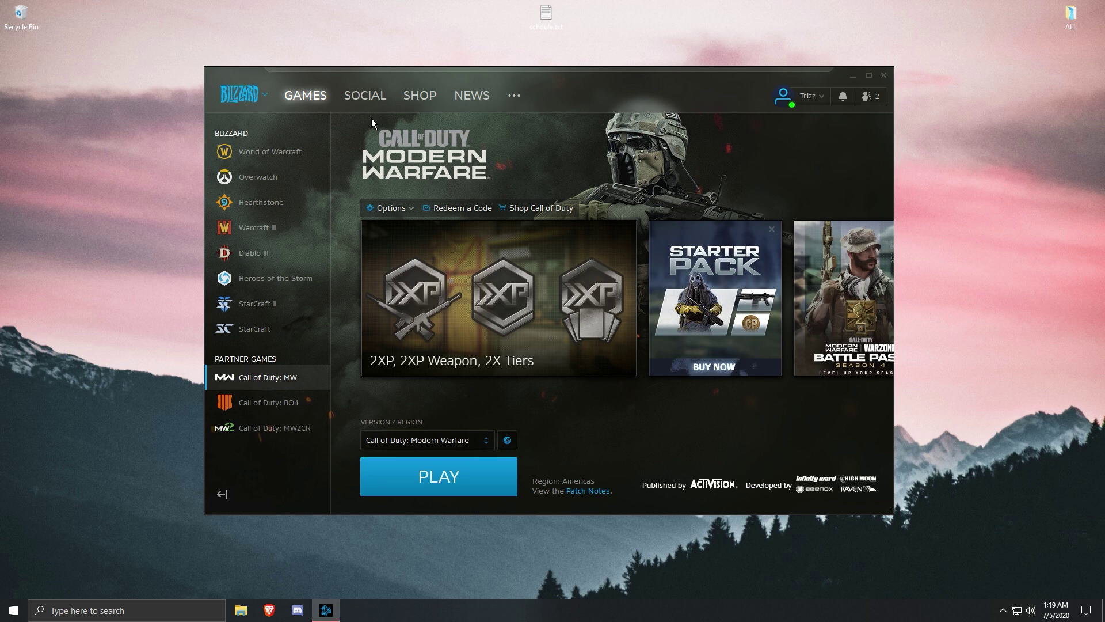
Open the Options dropdown under the Call of Duty: Modern Warfare logo in Battle.net.
{"action": "left_click", "coordinate": [404, 209]}
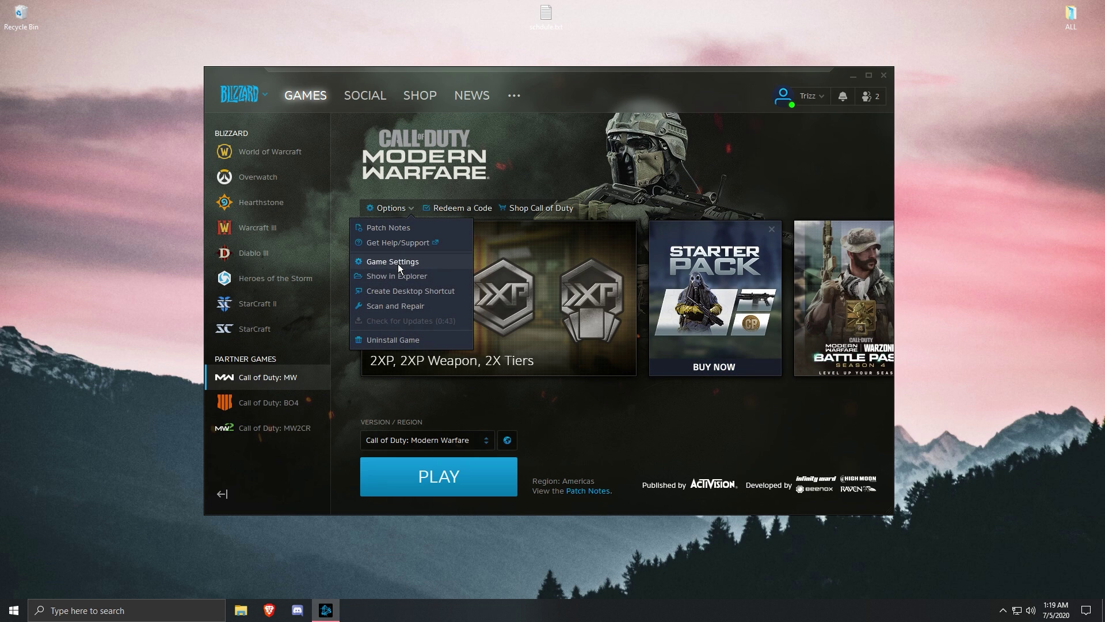
Show the game in Explorer and open the Call of Duty Modern Warfare folder to its executables.
{"action": "left_click", "coordinate": [397, 279]}
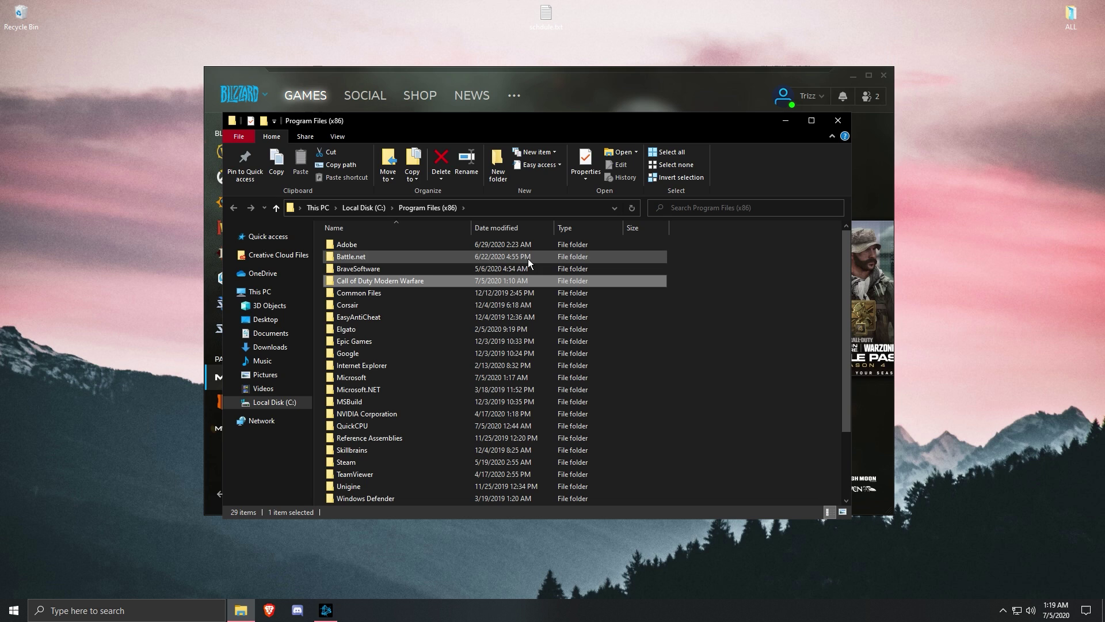
{"action": "double_click", "coordinate": [405, 279]}
{"action": "scroll", "coordinate": [814, 236], "scroll_direction": "down", "scroll_amount": 13}
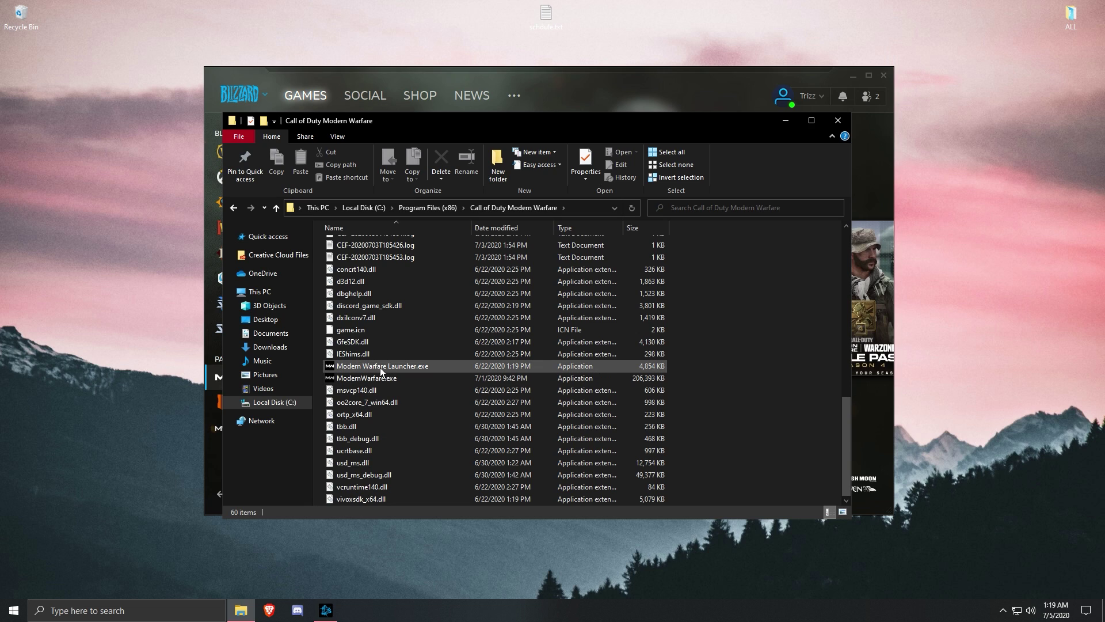
Set Modern Warfare Launcher.exe to disable fullscreen optimizations, run as administrator, and override high DPI scaling.
{"action": "right_click", "coordinate": [380, 368]}
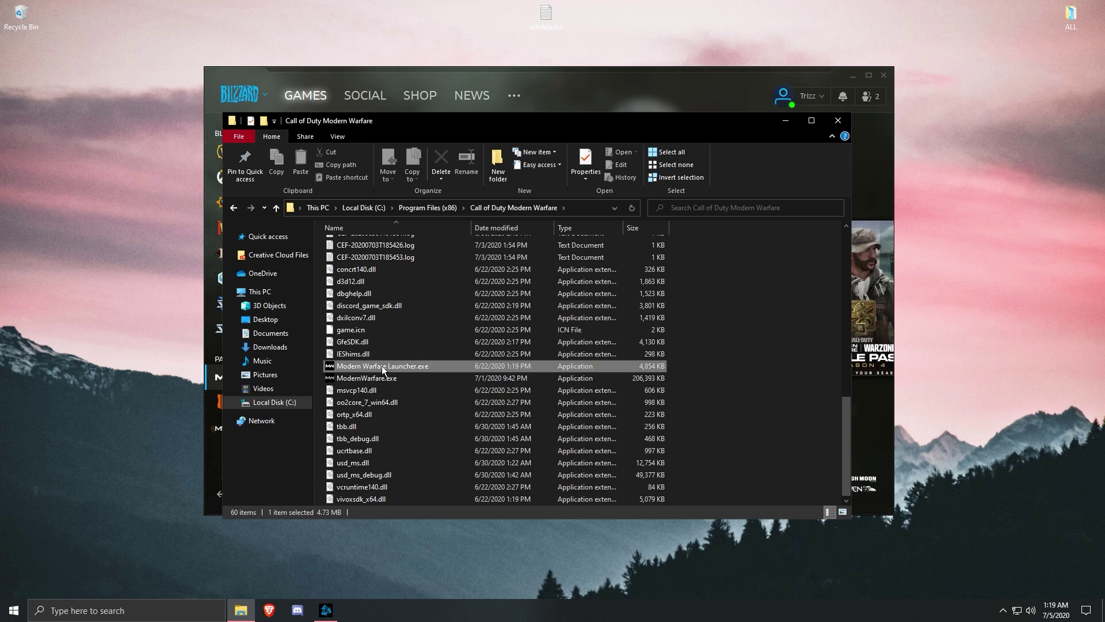
{"action": "left_click", "coordinate": [420, 359]}
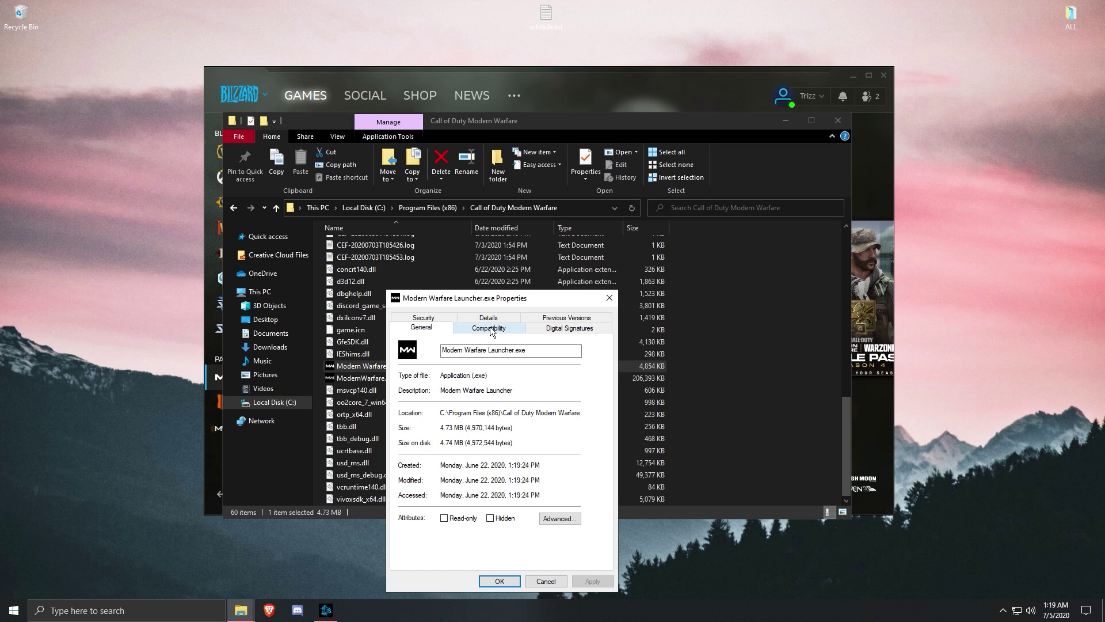
{"action": "left_click", "coordinate": [490, 328]}
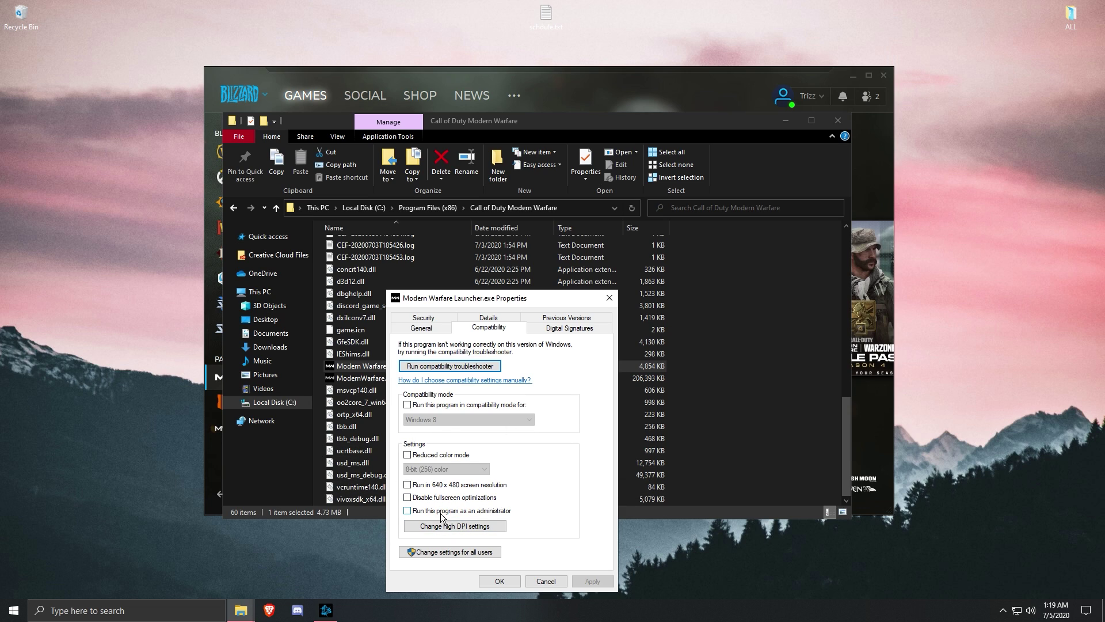
{"action": "left_click", "coordinate": [417, 499]}
{"action": "left_click", "coordinate": [418, 511]}
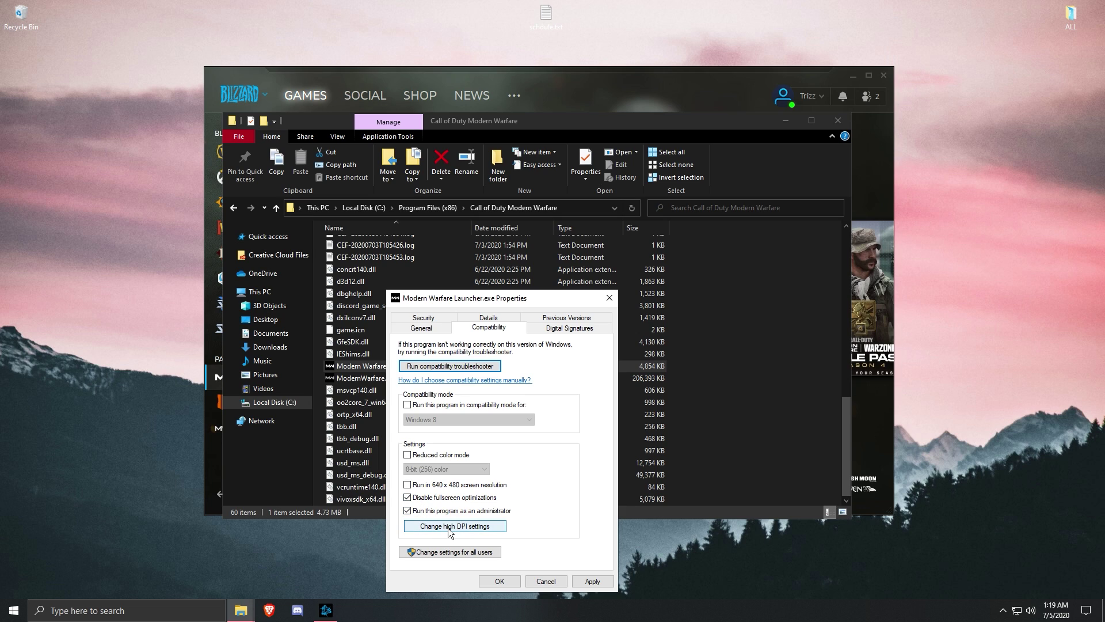
{"action": "left_click", "coordinate": [449, 527]}
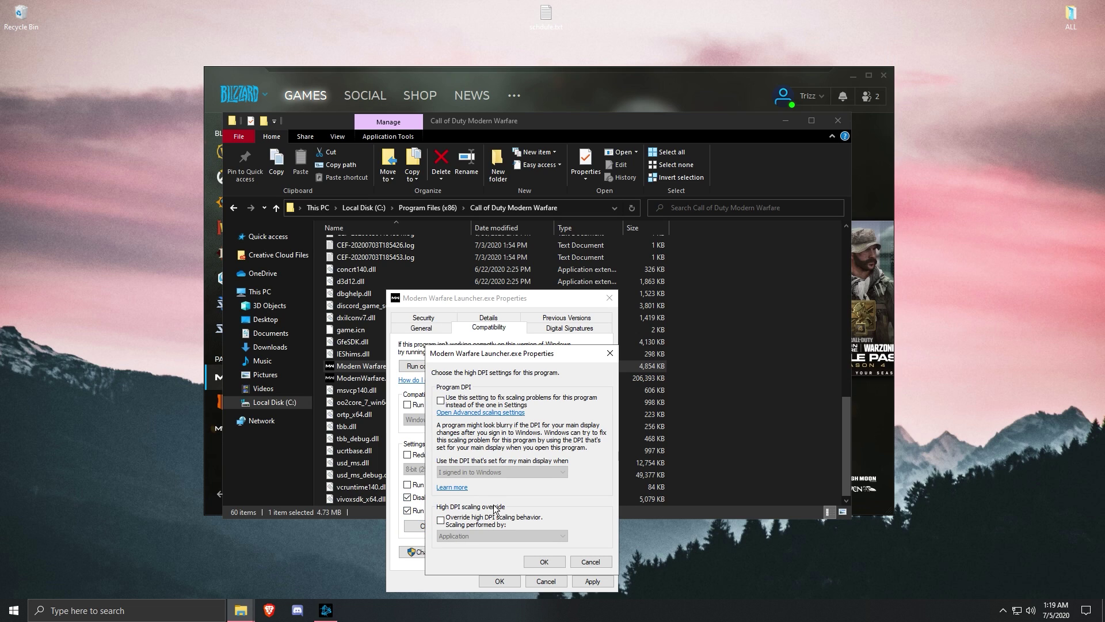
{"action": "left_click", "coordinate": [441, 521]}
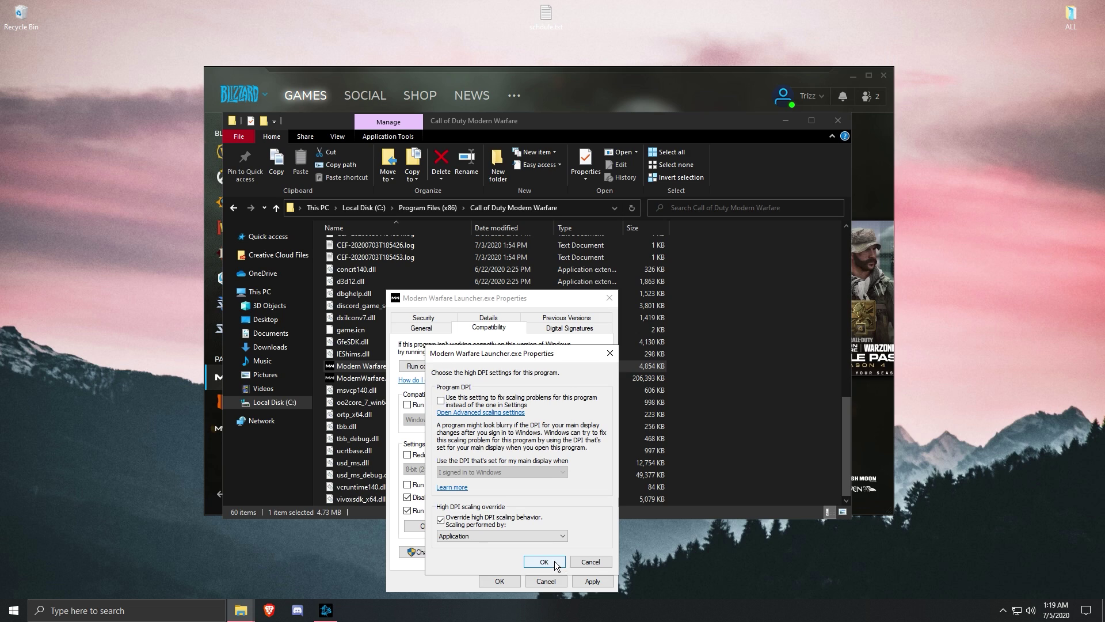
{"action": "left_click", "coordinate": [544, 561]}
{"action": "left_click", "coordinate": [499, 580]}
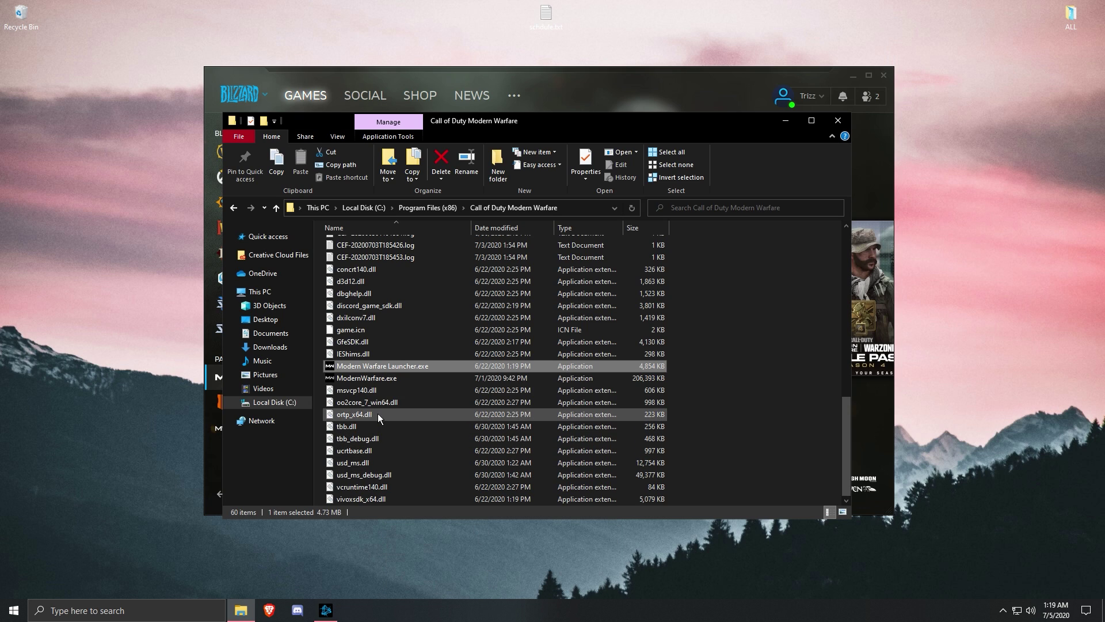
Give ModernWarfare.exe admin rights, no fullscreen optimizations and high DPI override, then return to Battle.net.
{"action": "right_click", "coordinate": [389, 381]}
{"action": "left_click", "coordinate": [418, 370]}
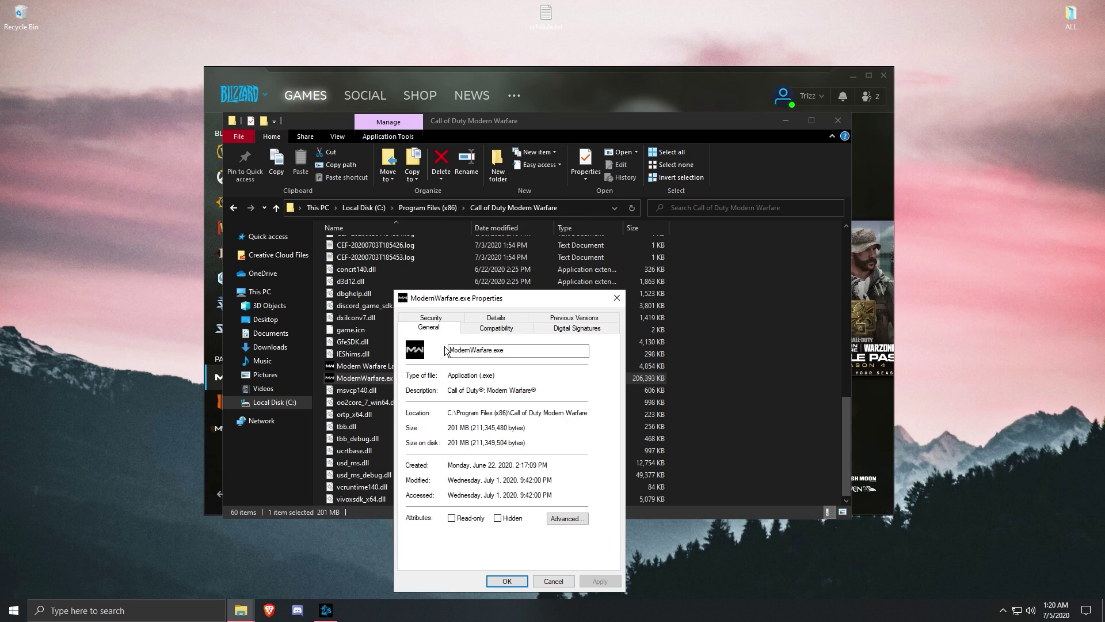
{"action": "left_click", "coordinate": [487, 328]}
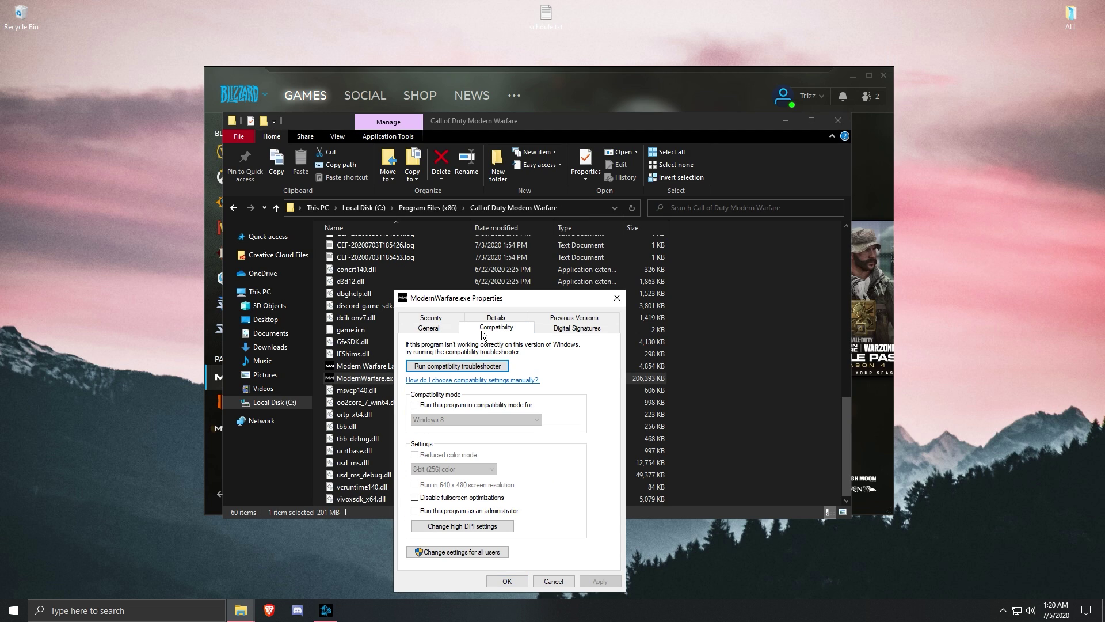
{"action": "left_click", "coordinate": [444, 498]}
{"action": "left_click", "coordinate": [444, 511]}
{"action": "left_click", "coordinate": [464, 526]}
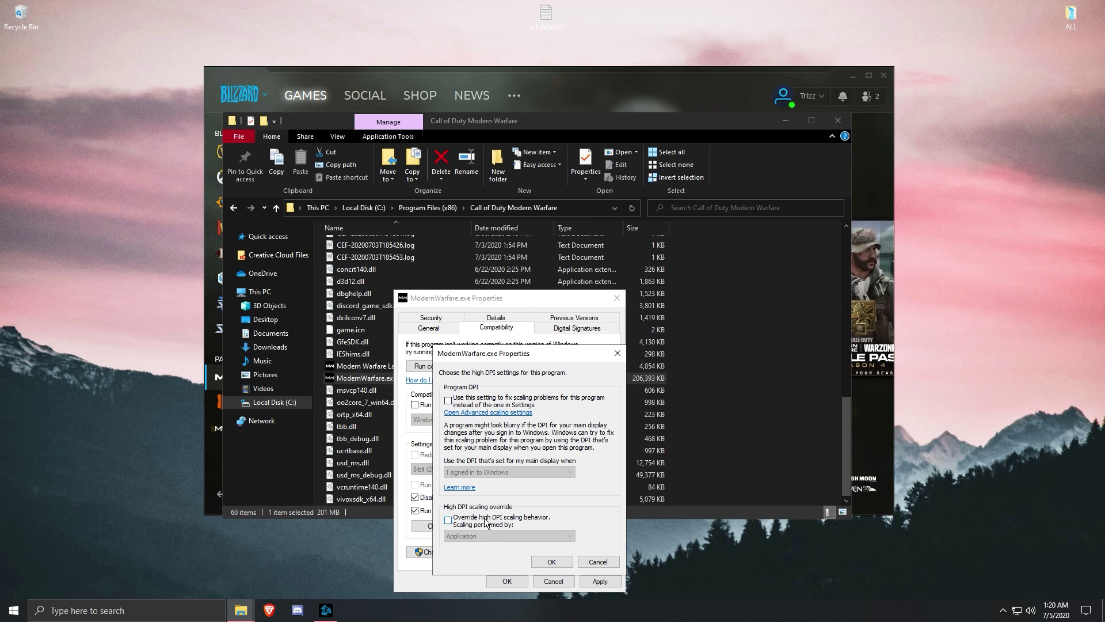
{"action": "left_click", "coordinate": [470, 521]}
{"action": "left_click", "coordinate": [551, 561]}
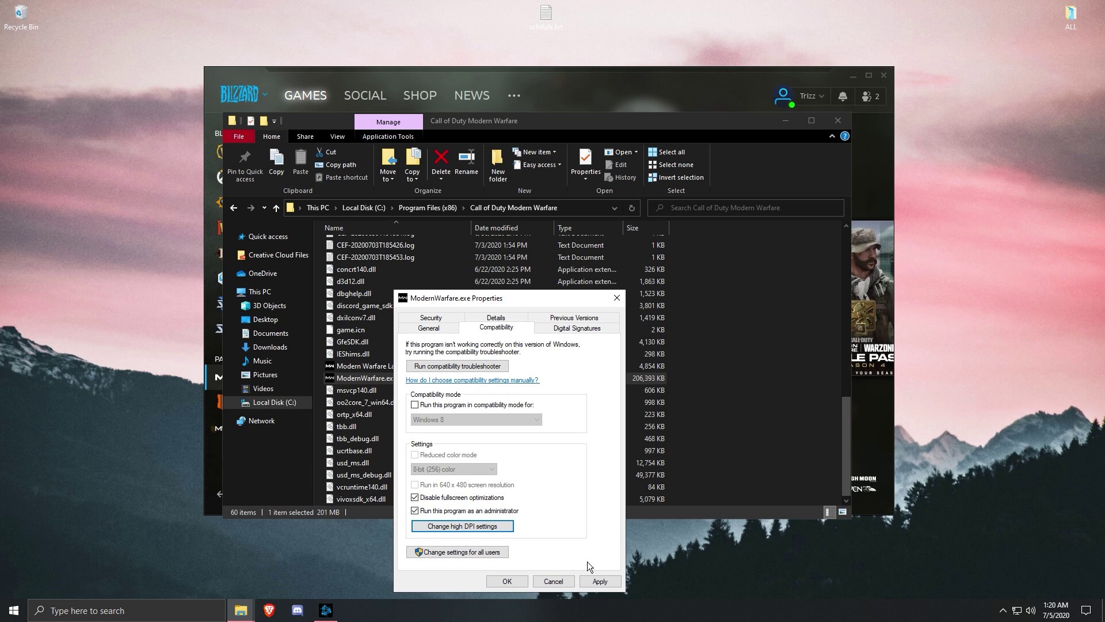
{"action": "left_click", "coordinate": [600, 581]}
{"action": "left_click", "coordinate": [507, 581]}
{"action": "left_click", "coordinate": [500, 106]}
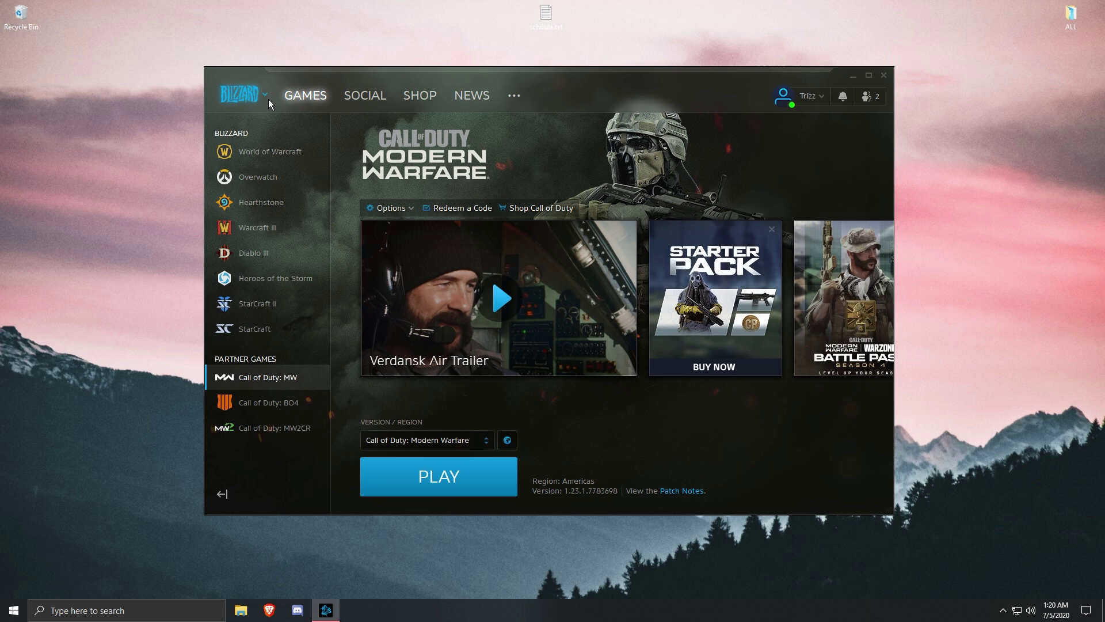
In Battle.net Settings, keep window-close and game-launch behaviour on Exit Battle.net completely.
{"action": "left_click", "coordinate": [254, 99]}
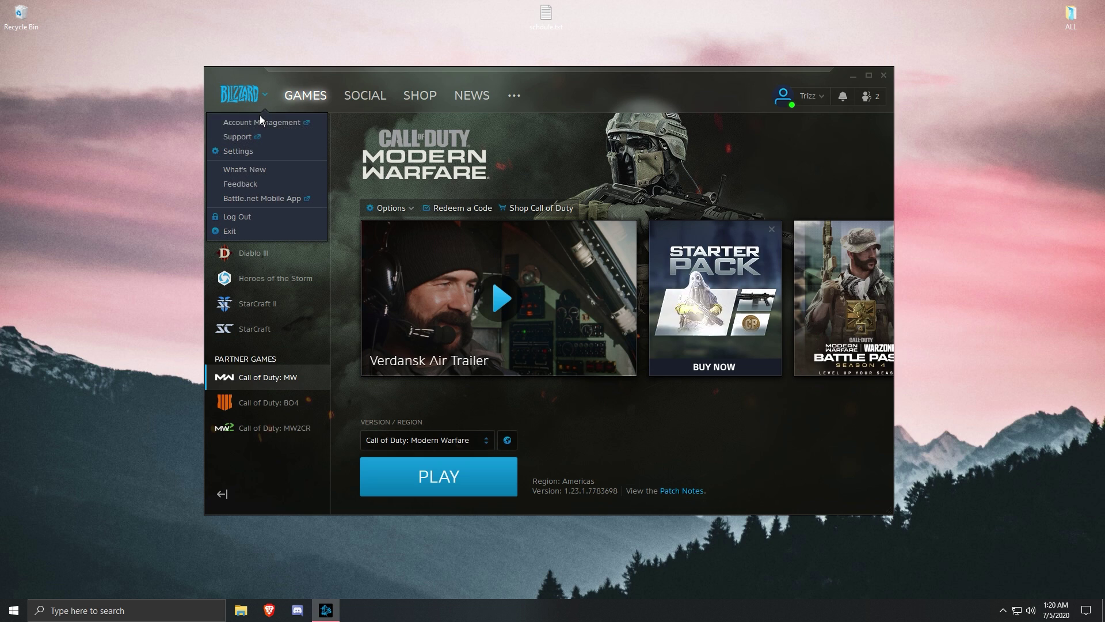
{"action": "left_click", "coordinate": [242, 151]}
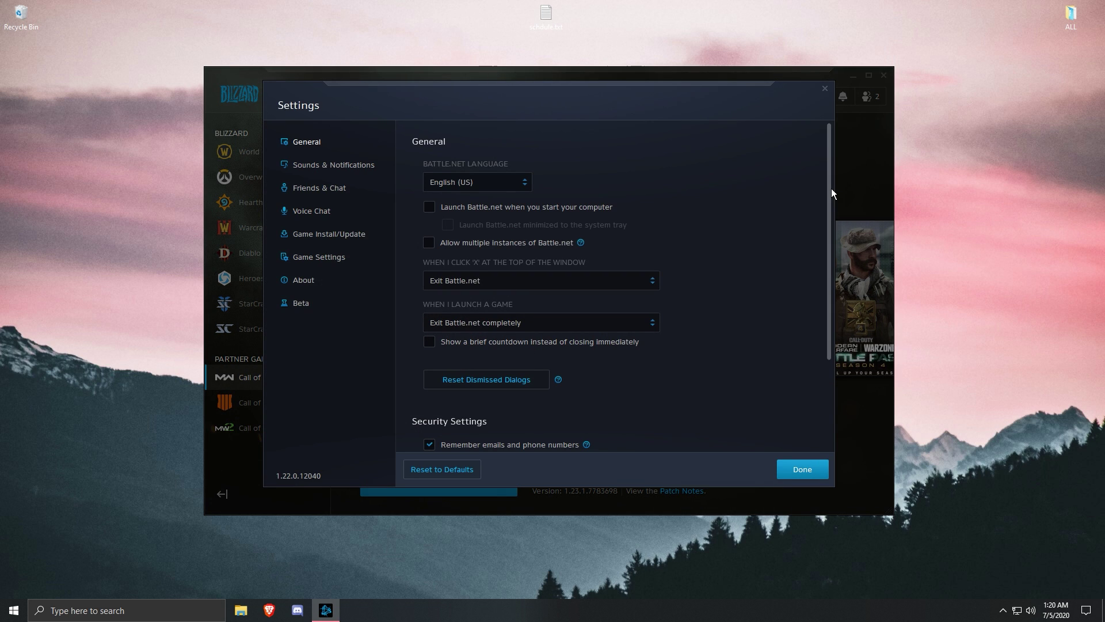
{"action": "left_click_drag", "start_coordinate": [831, 188], "coordinate": [824, 224]}
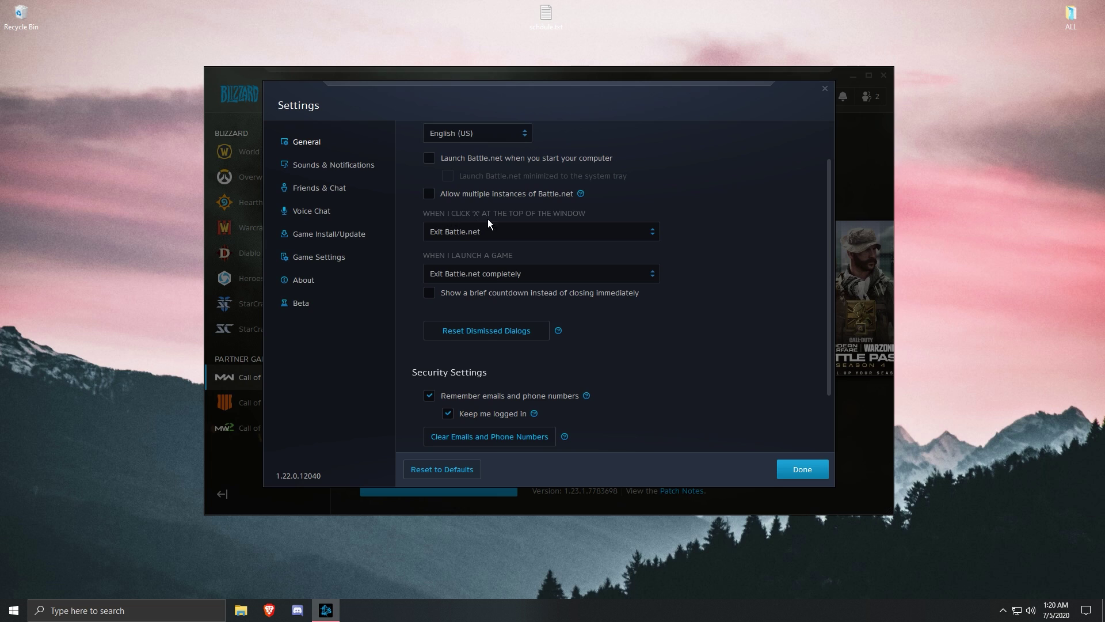
{"action": "left_click", "coordinate": [454, 231]}
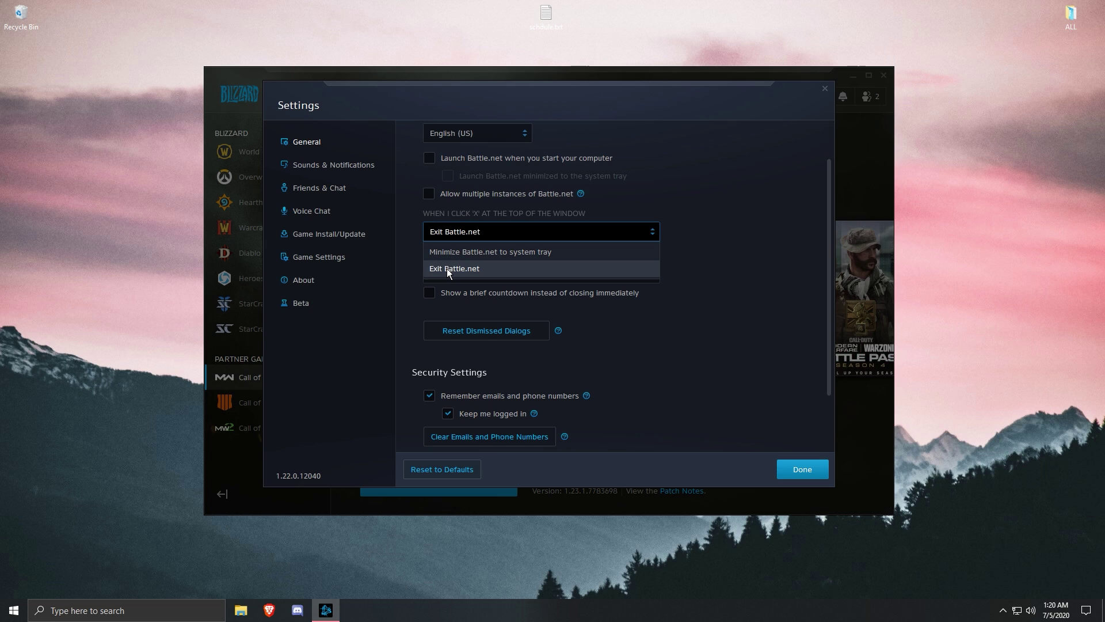
{"action": "left_click", "coordinate": [723, 295]}
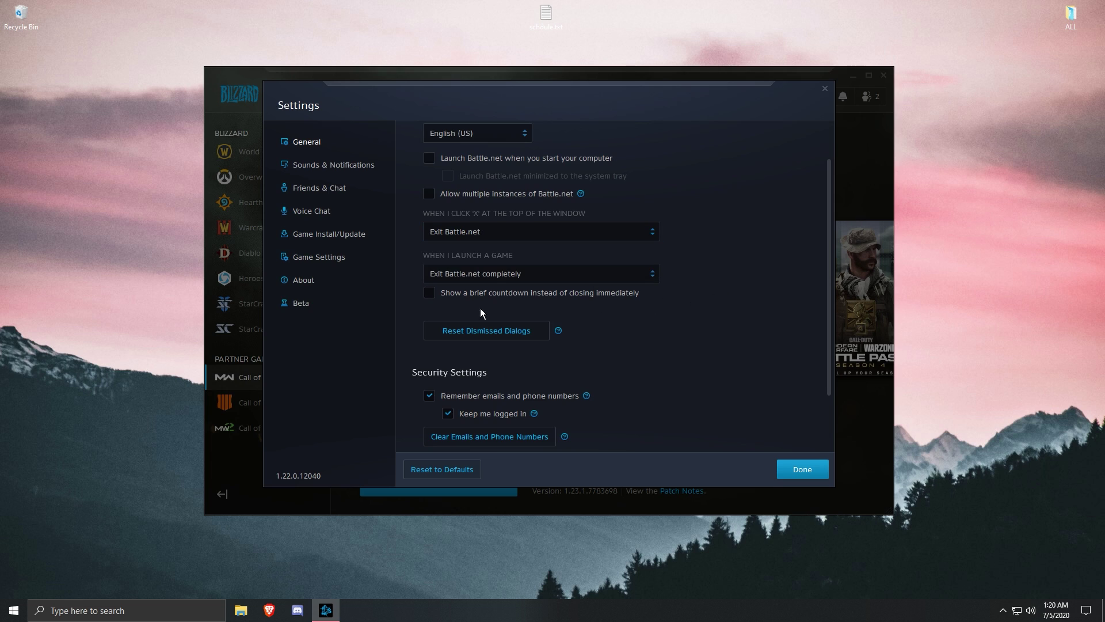
{"action": "left_click", "coordinate": [503, 274]}
{"action": "left_click", "coordinate": [674, 341]}
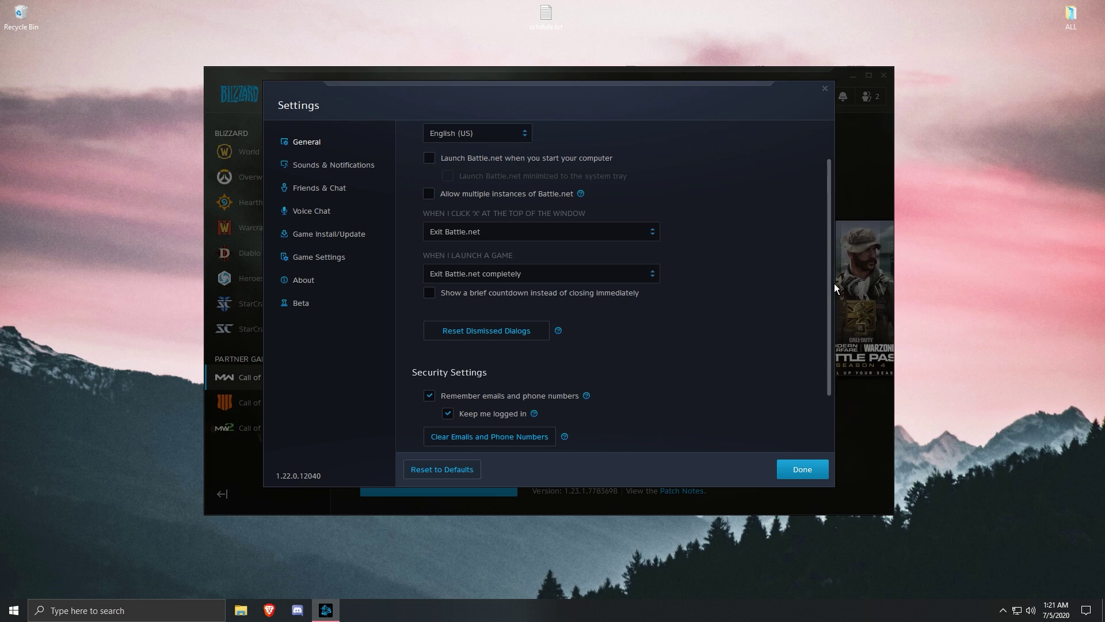
Leave browser hardware acceleration unchecked in Advanced Settings and close Settings with Done.
{"action": "left_click_drag", "start_coordinate": [828, 284], "coordinate": [828, 350]}
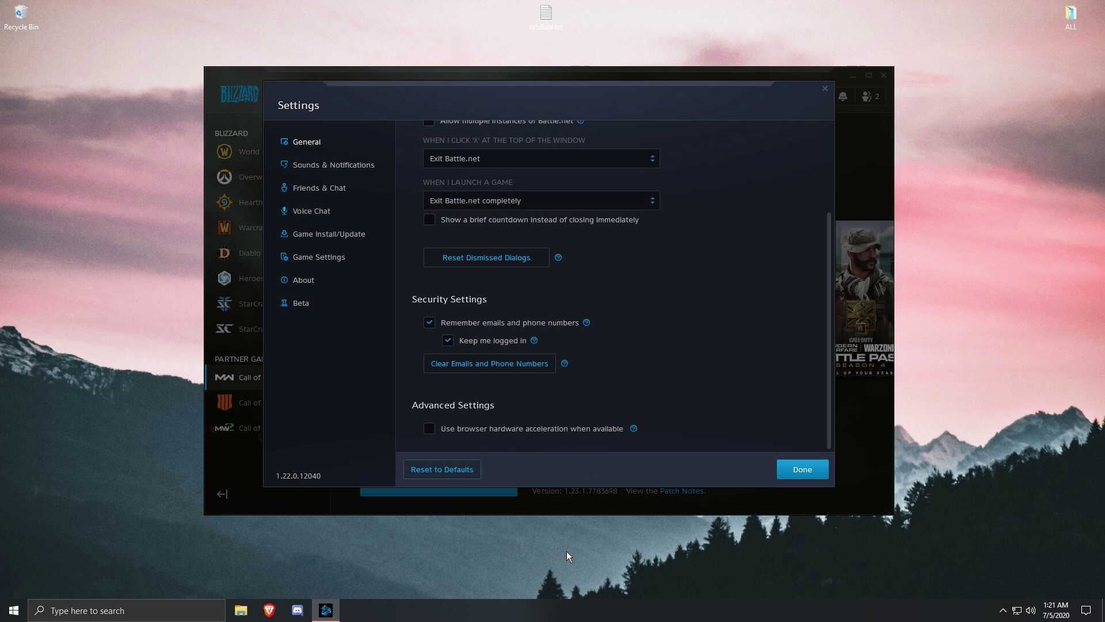
{"action": "left_click", "coordinate": [823, 464]}
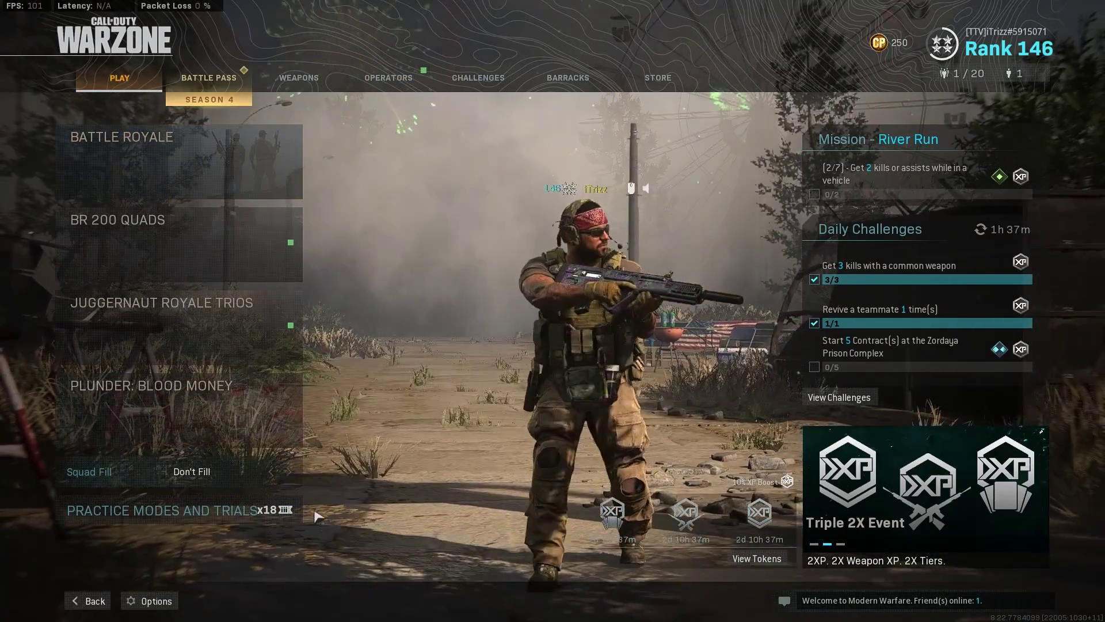
Open Warzone's Graphics options and keep Display Mode on Fullscreen.
{"action": "left_click", "coordinate": [155, 606]}
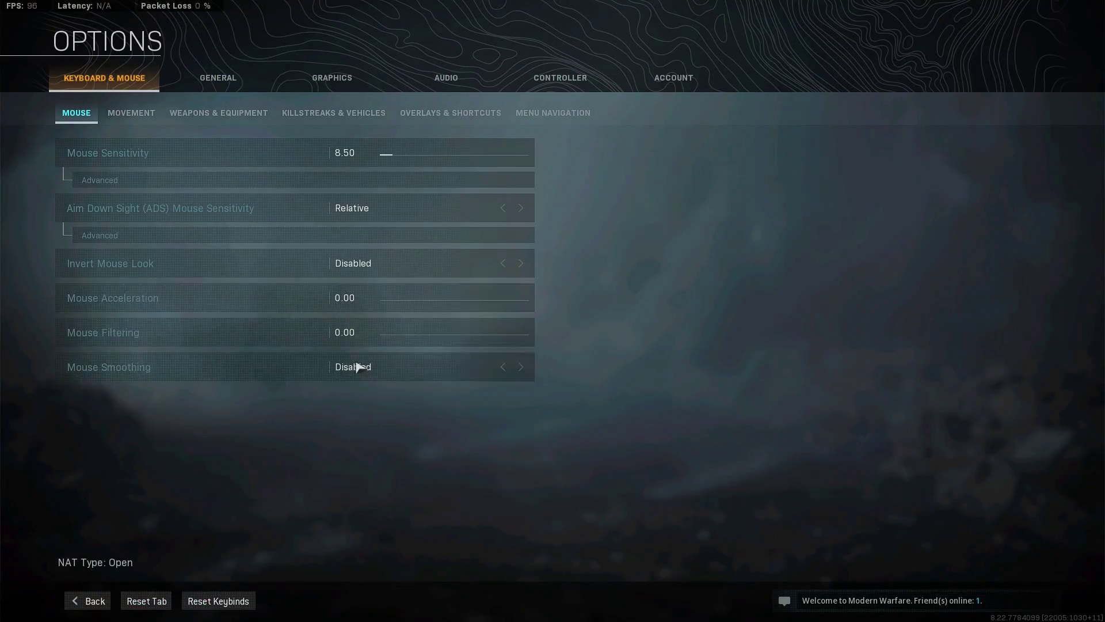
{"action": "left_click", "coordinate": [329, 84]}
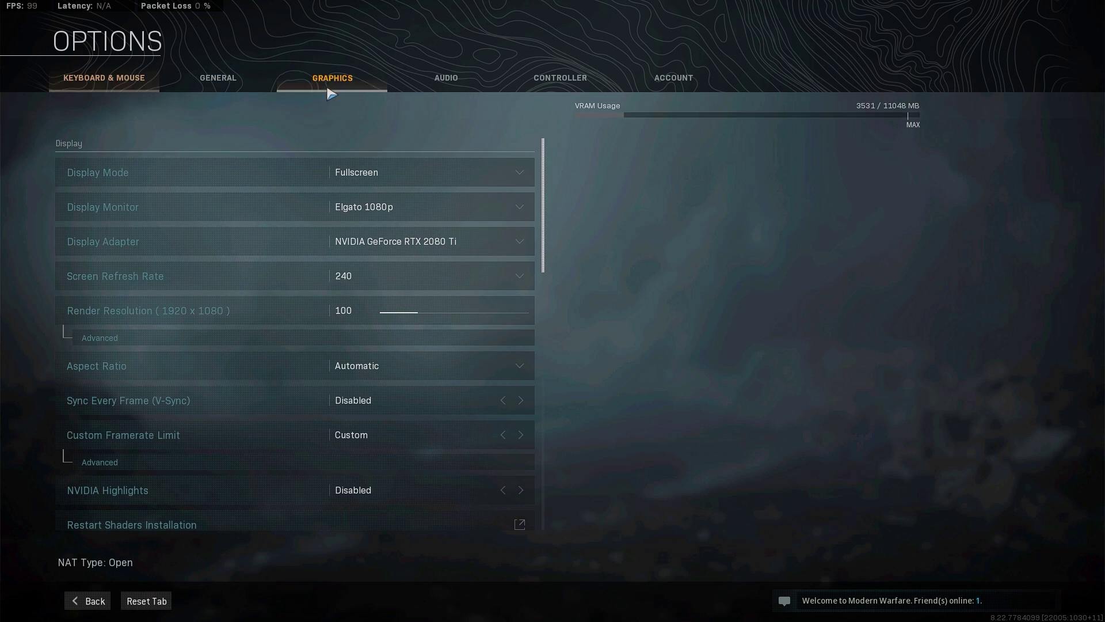
{"action": "left_click", "coordinate": [367, 178]}
{"action": "left_click", "coordinate": [368, 177]}
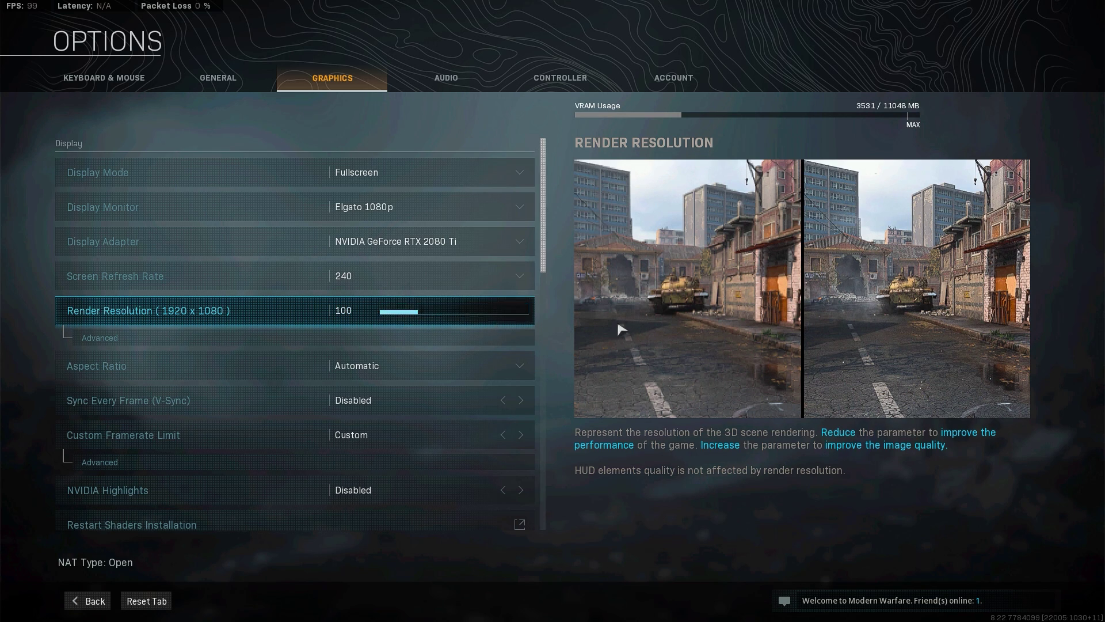
Expand the Render Resolution and Custom Framerate Limit rows to show 240/100/30 limits.
{"action": "left_click", "coordinate": [494, 343]}
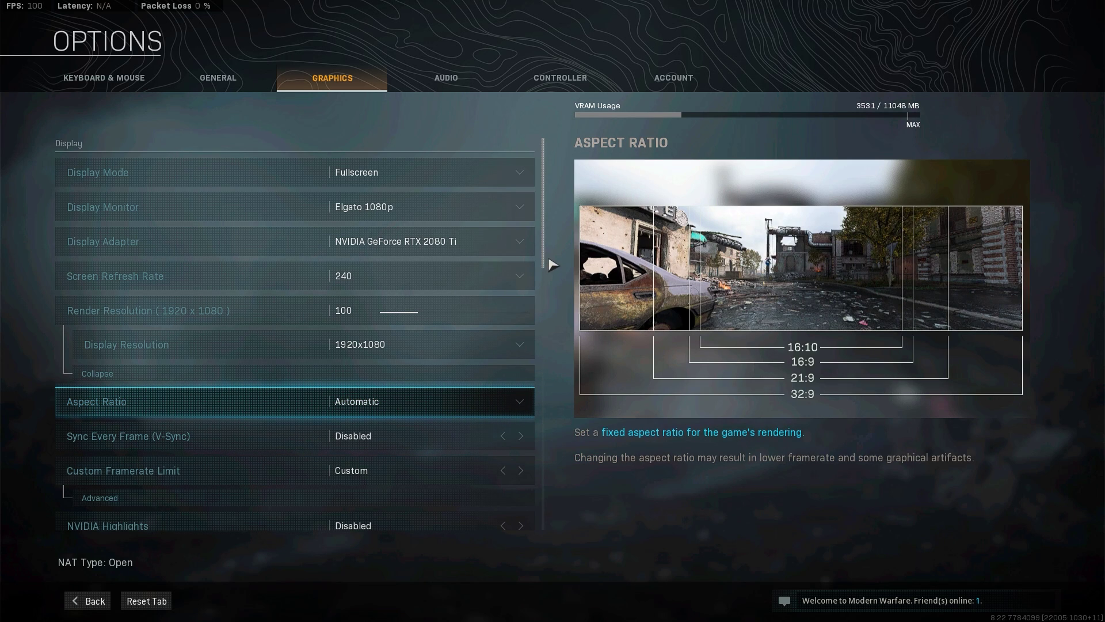
{"action": "scroll", "coordinate": [358, 336], "scroll_direction": "down", "scroll_amount": 3}
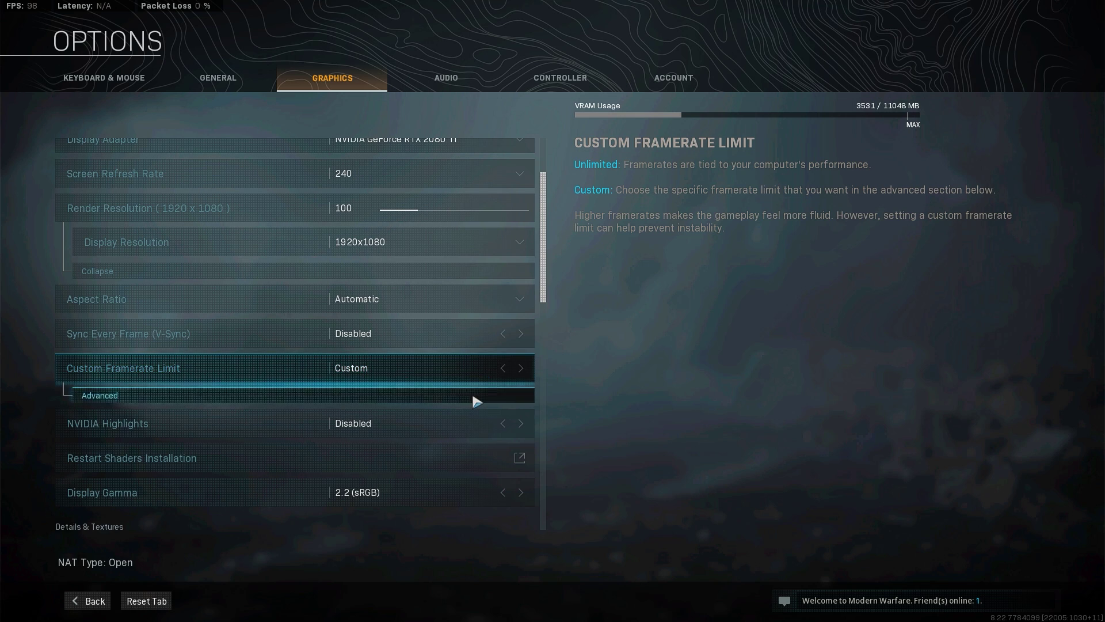
{"action": "left_click", "coordinate": [476, 401]}
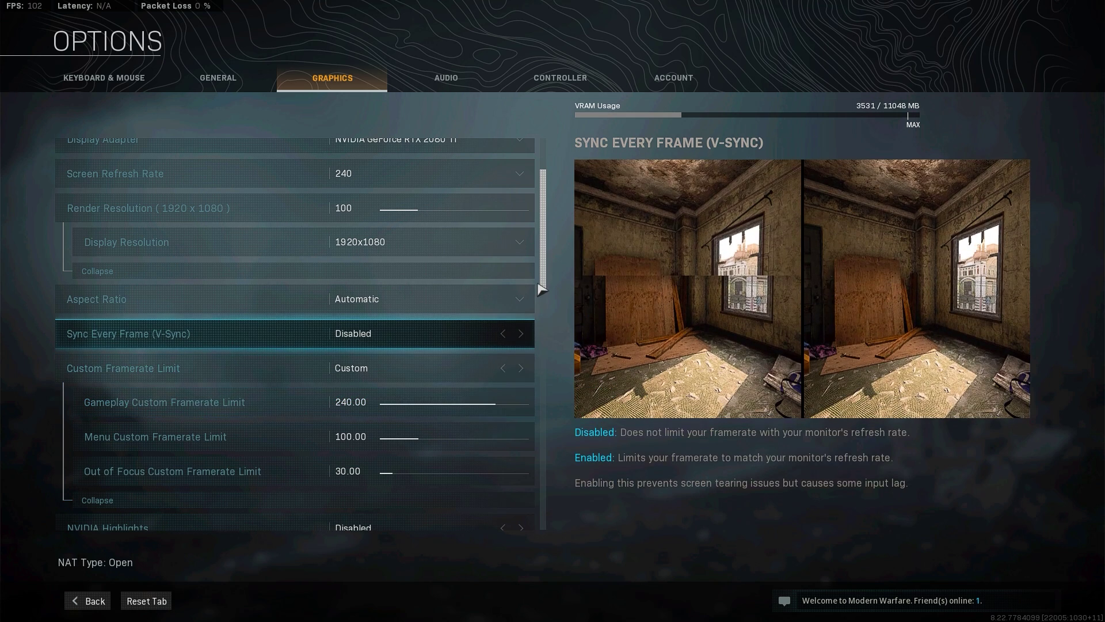
{"action": "scroll", "coordinate": [541, 298], "scroll_direction": "down", "scroll_amount": 2}
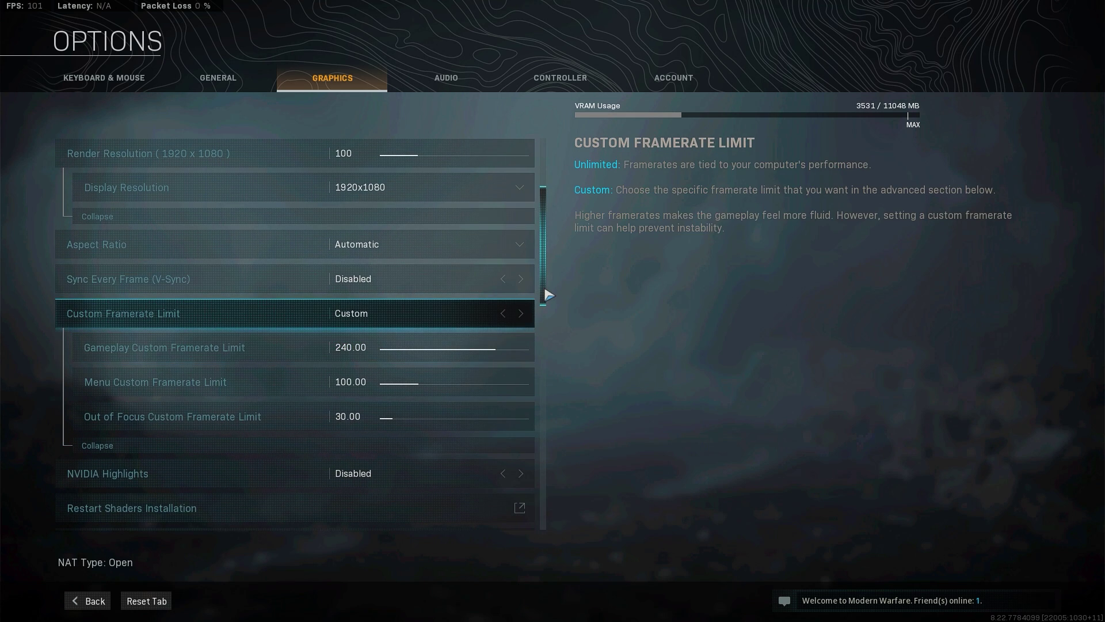
Raise Texture Resolution to High.
{"action": "scroll", "coordinate": [547, 300], "scroll_direction": "down", "scroll_amount": 3}
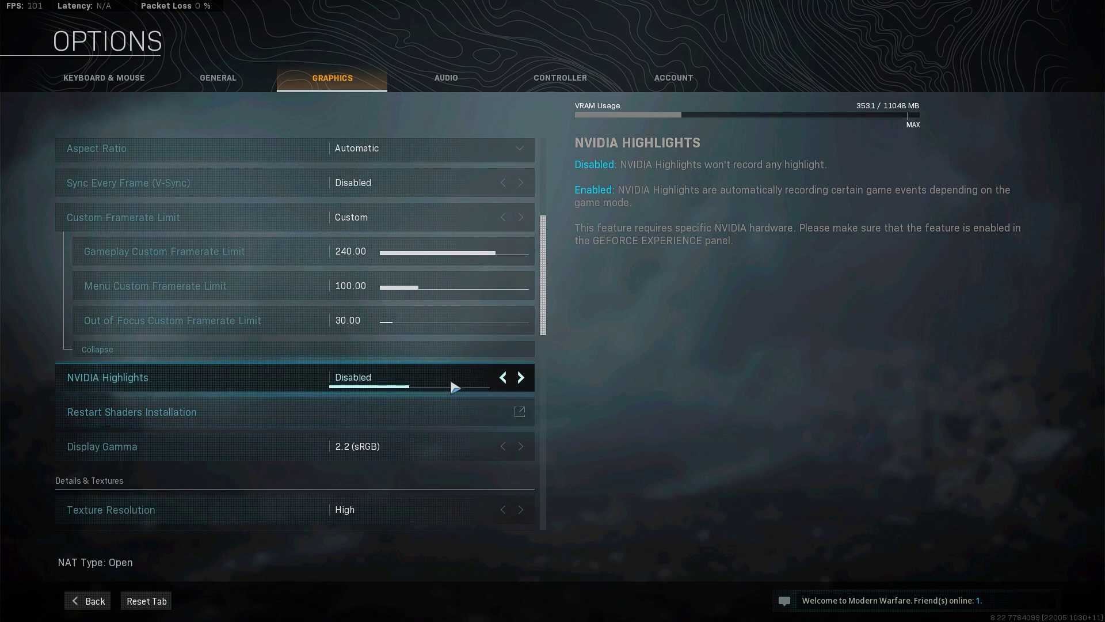
{"action": "scroll", "coordinate": [544, 345], "scroll_direction": "down", "scroll_amount": 5}
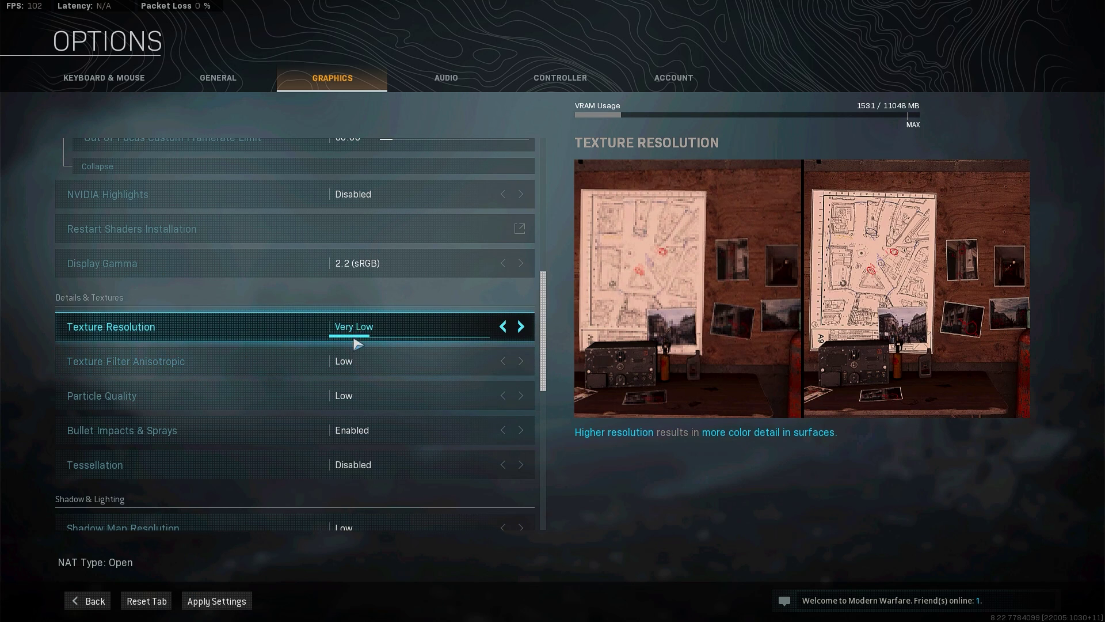
{"action": "left_click", "coordinate": [488, 334]}
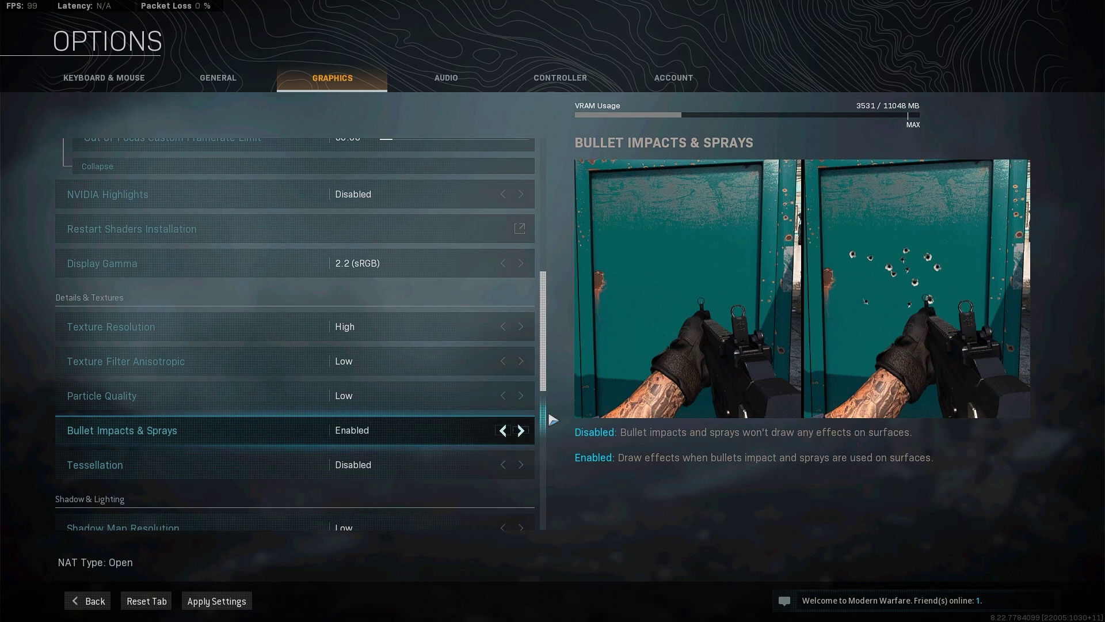
Cycle Anti-Aliasing through Off and SMAA 1X back to SMAA T2X.
{"action": "scroll", "coordinate": [547, 395], "scroll_direction": "down", "scroll_amount": 5}
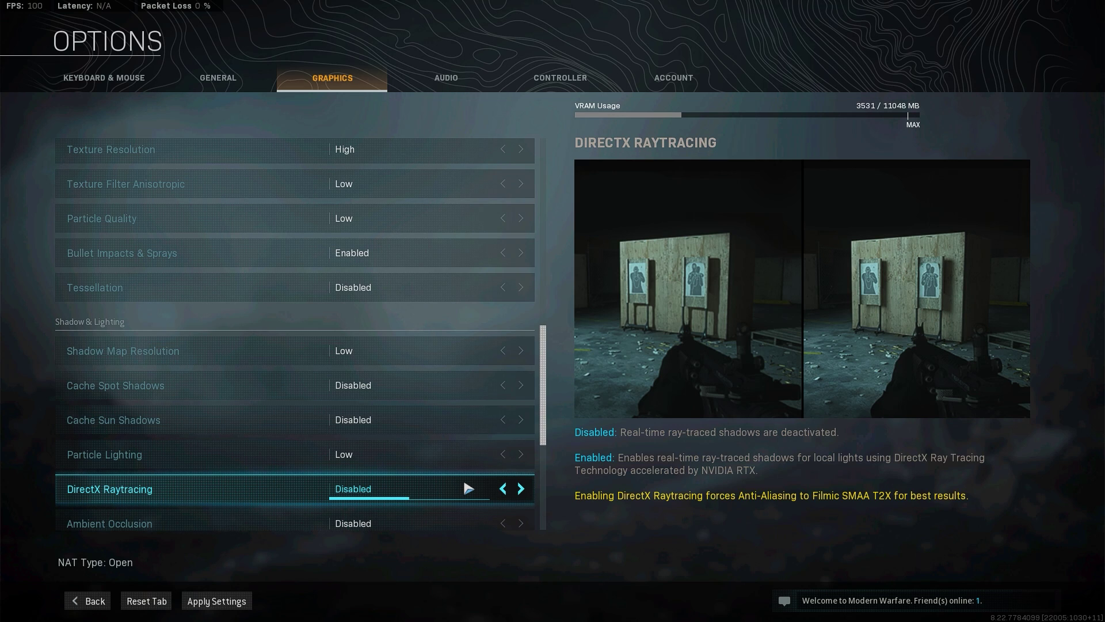
{"action": "scroll", "coordinate": [546, 437], "scroll_direction": "down", "scroll_amount": 3}
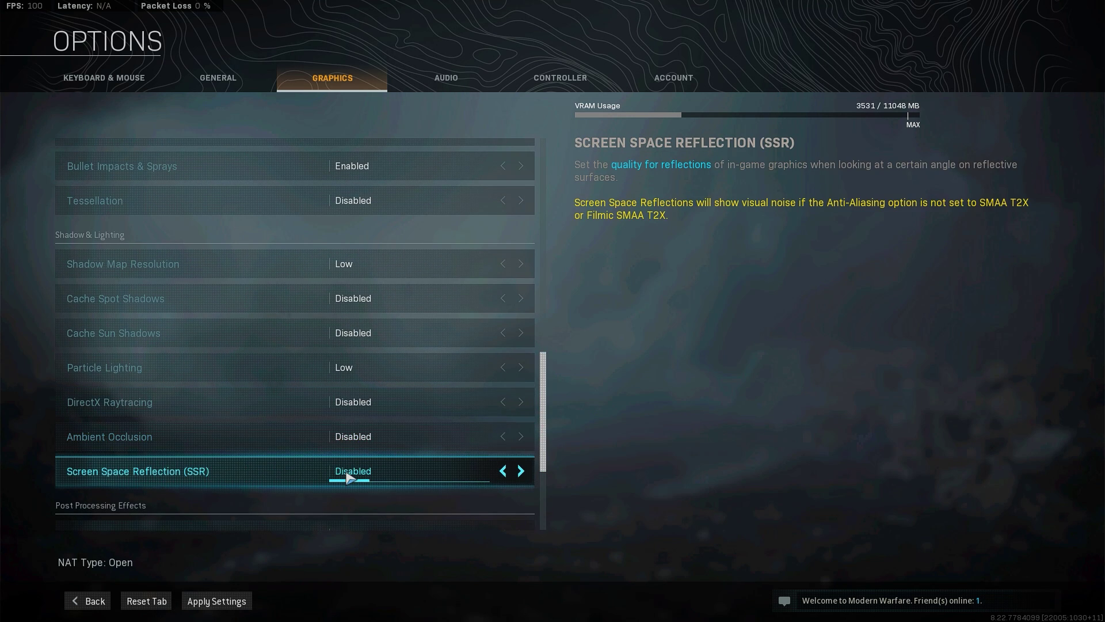
{"action": "scroll", "coordinate": [549, 474], "scroll_direction": "down", "scroll_amount": 1}
{"action": "scroll", "coordinate": [549, 483], "scroll_direction": "down", "scroll_amount": 4}
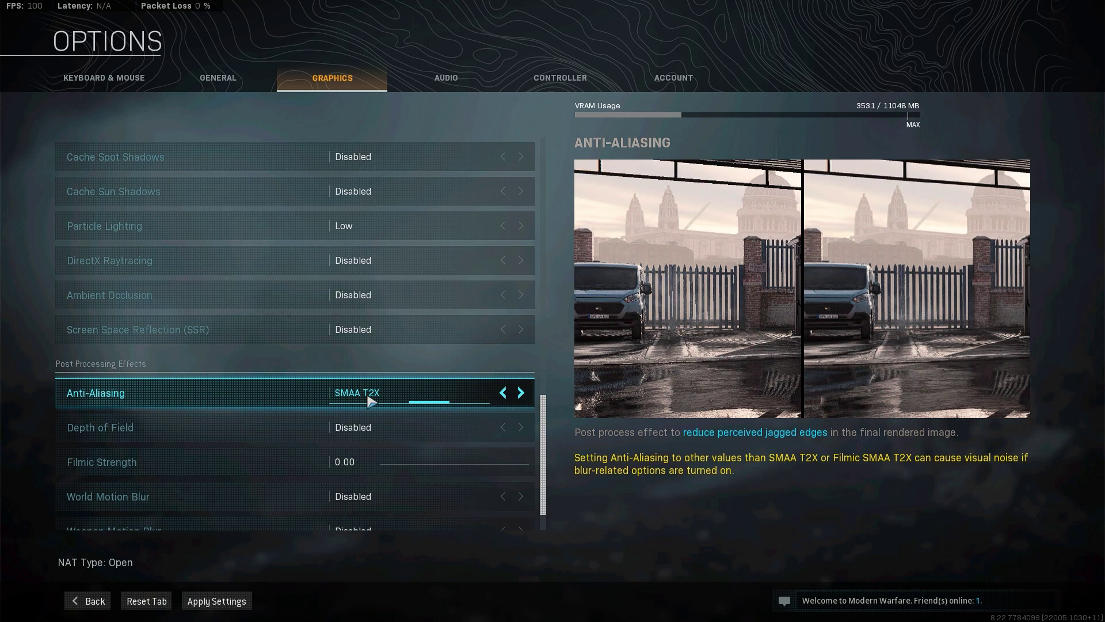
{"action": "left_click", "coordinate": [521, 395]}
{"action": "left_click", "coordinate": [521, 394]}
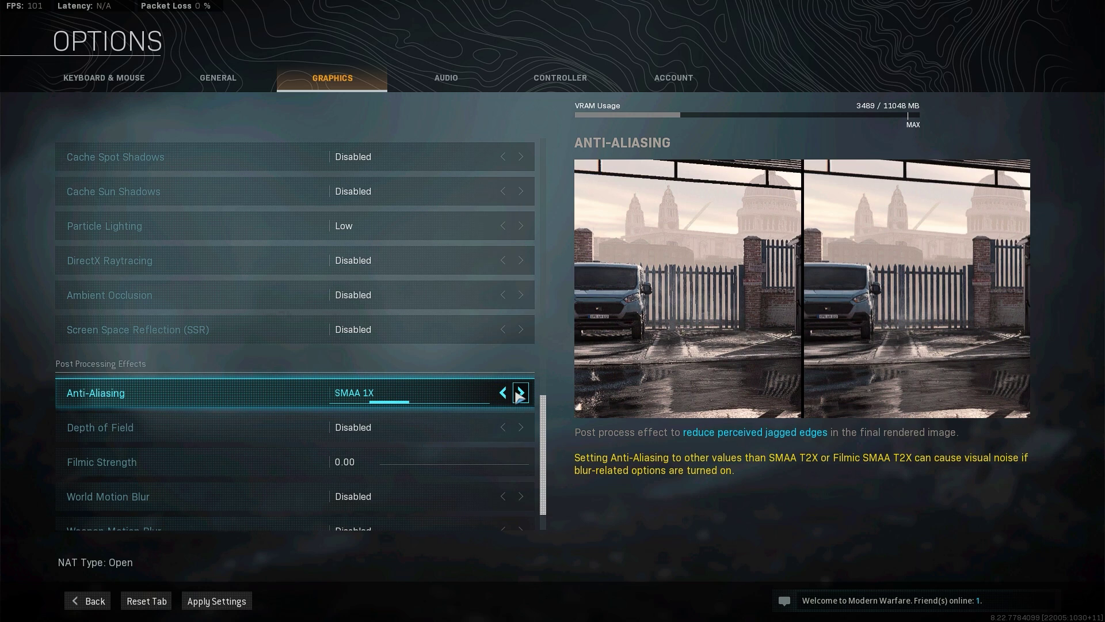
{"action": "left_click", "coordinate": [520, 393]}
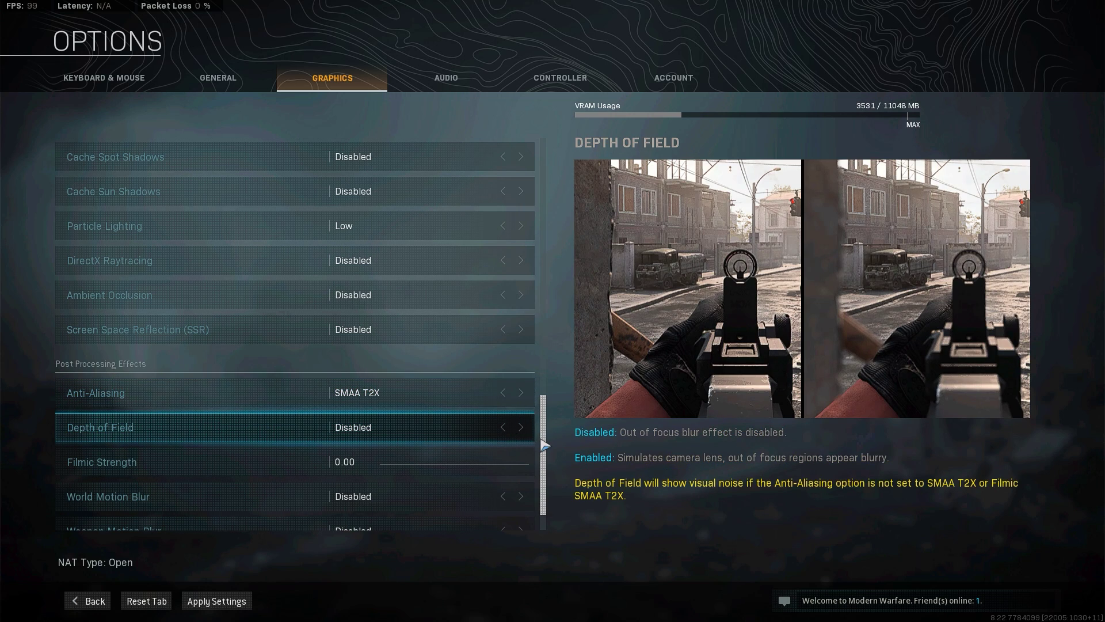
{"action": "scroll", "coordinate": [544, 467], "scroll_direction": "down", "scroll_amount": 1}
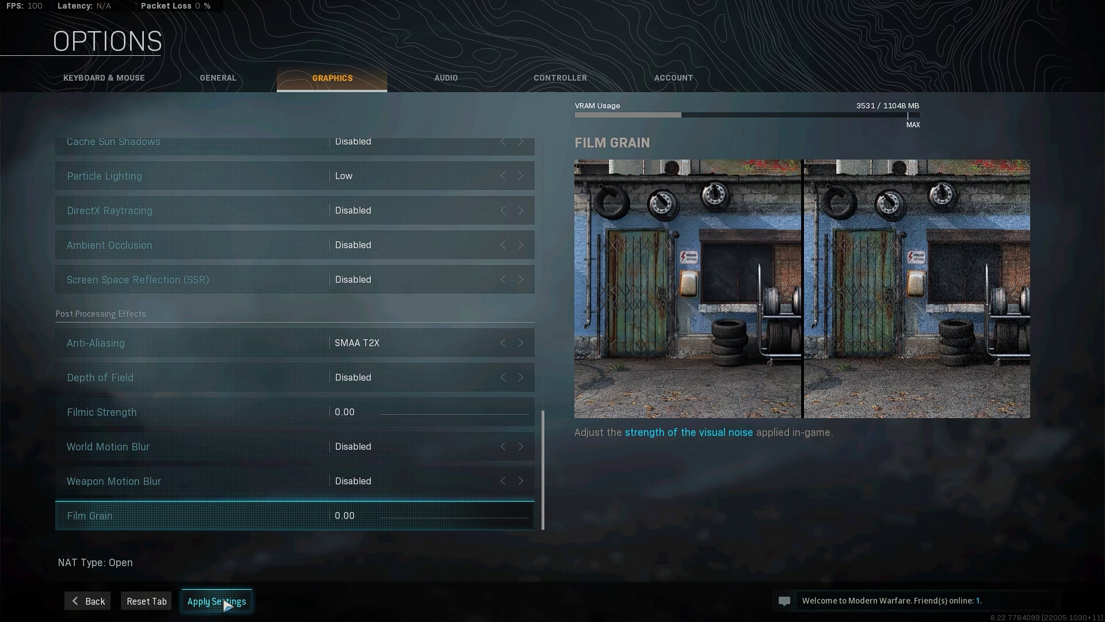
Apply the graphics settings, then search 'power' and open Additional power settings.
{"action": "left_click", "coordinate": [228, 602]}
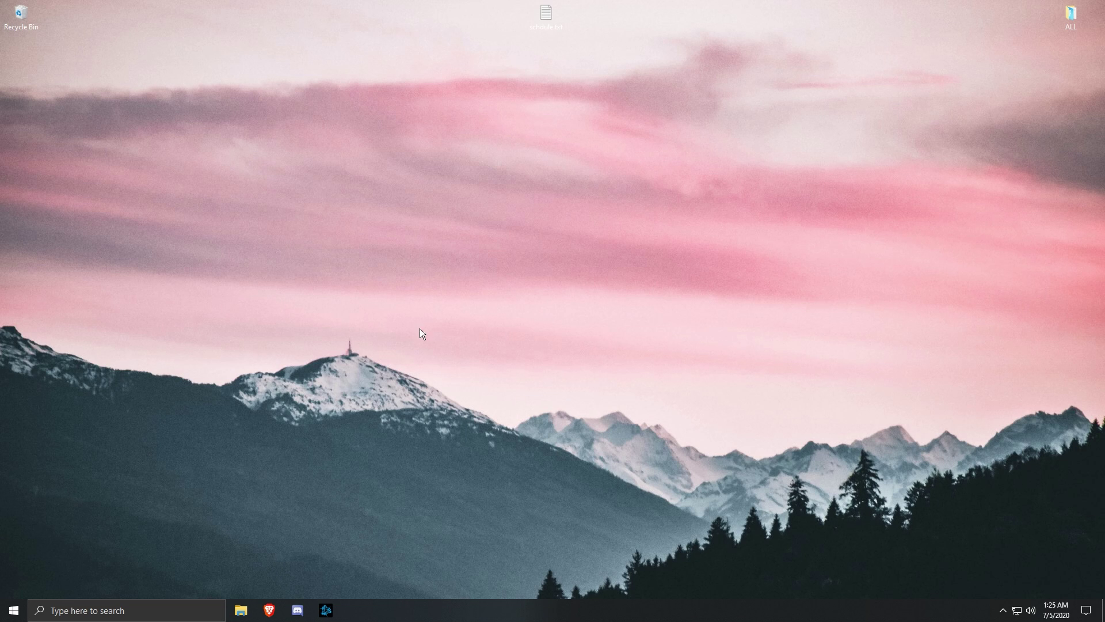
{"action": "left_click", "coordinate": [126, 610]}
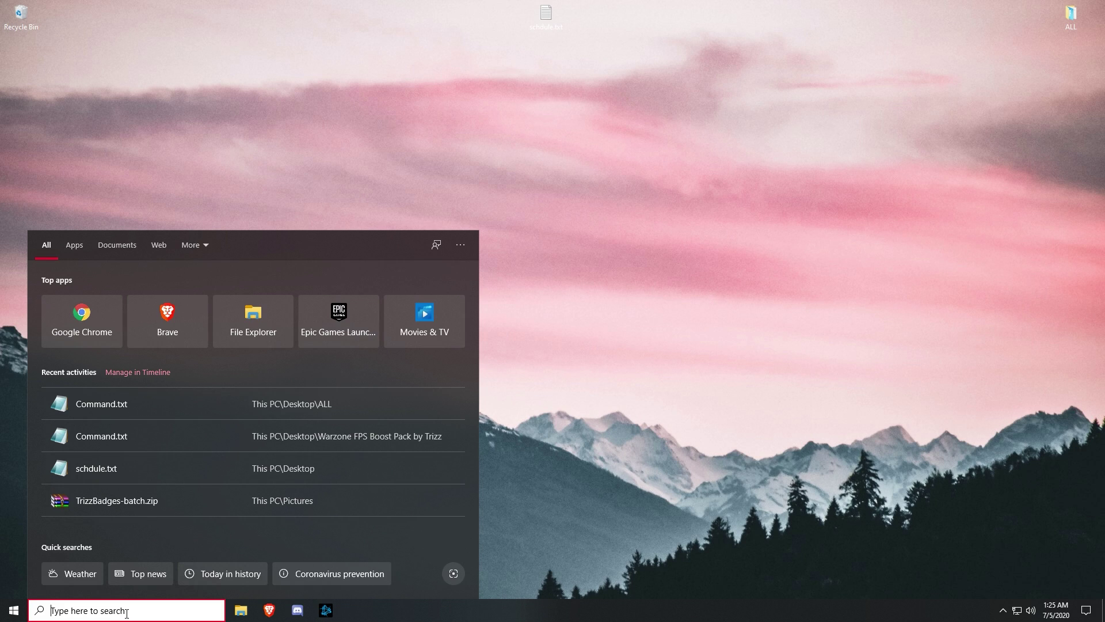
{"action": "type", "text": "power"}
{"action": "key", "text": "Return"}
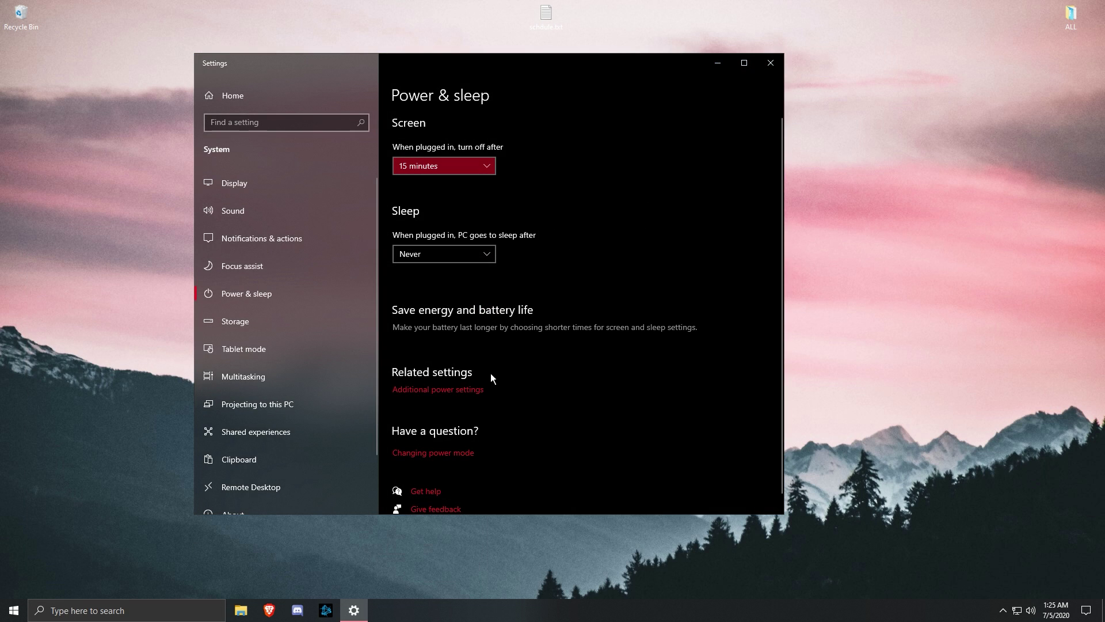
{"action": "left_click", "coordinate": [429, 395]}
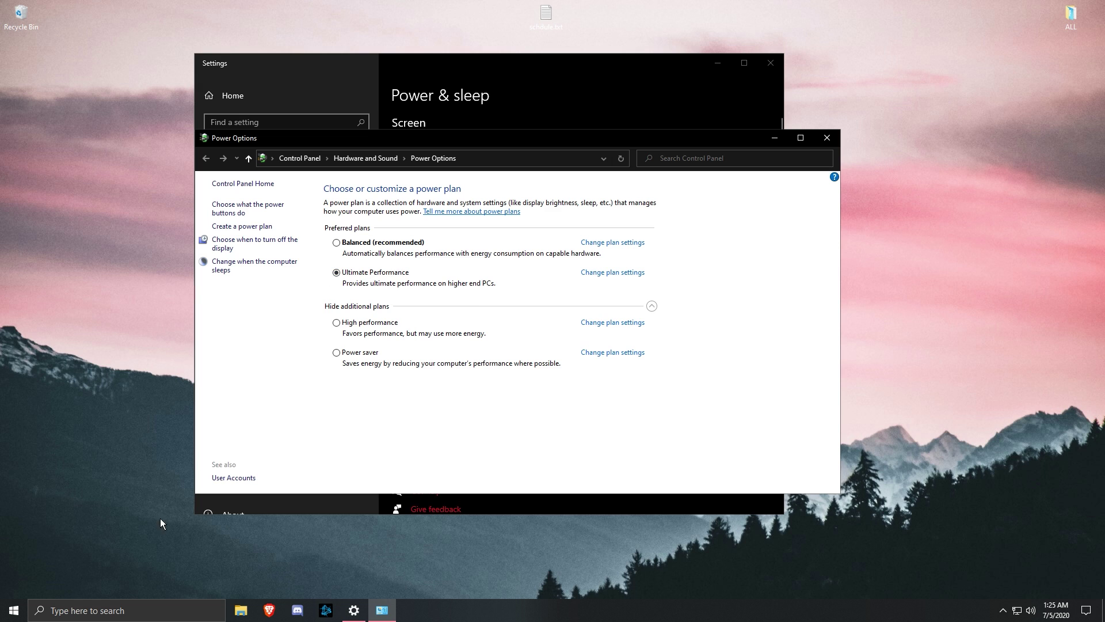
Search 'cmd' and launch Command Prompt as administrator, moving it aside.
{"action": "left_click", "coordinate": [116, 614]}
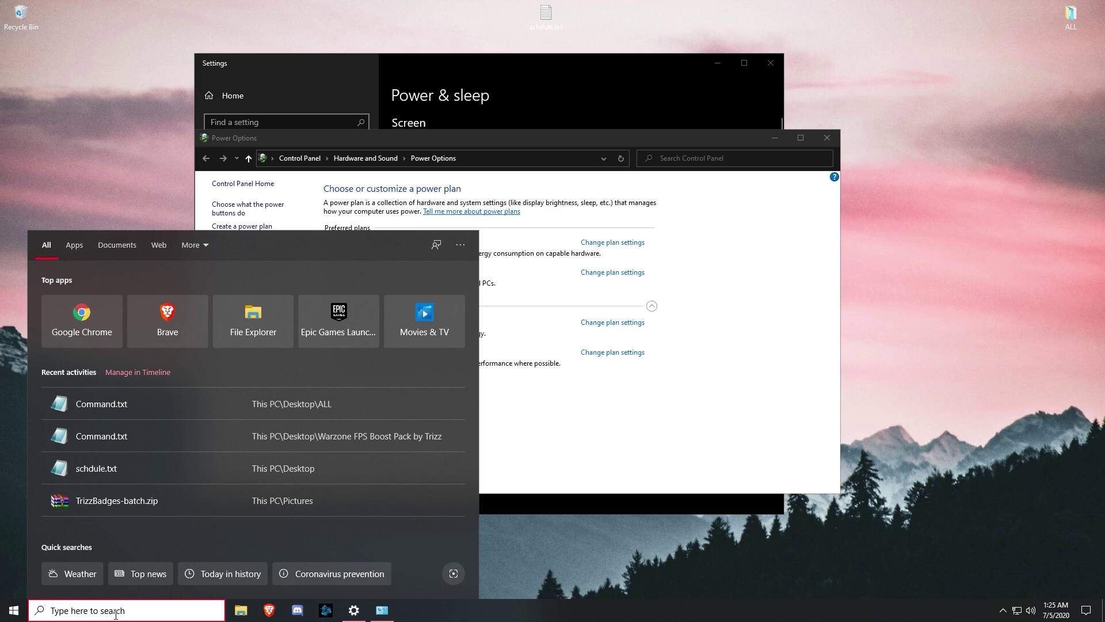
{"action": "type", "text": "cmsd"}
{"action": "key", "text": "BackSpace"}
{"action": "key", "text": "BackSpace"}
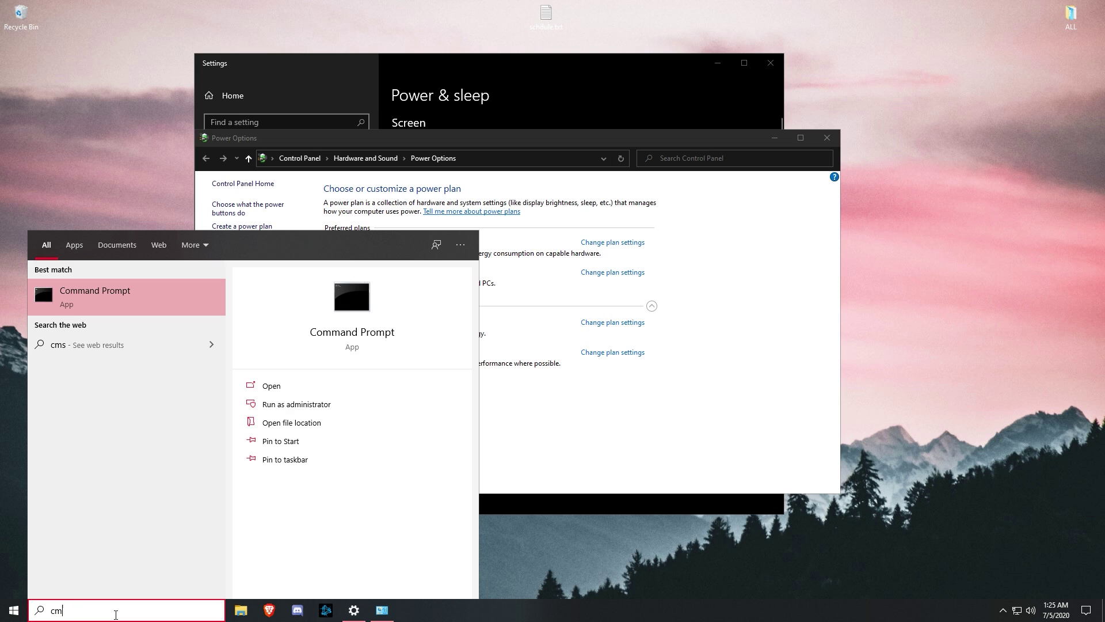
{"action": "type", "text": "d"}
{"action": "right_click", "coordinate": [106, 297]}
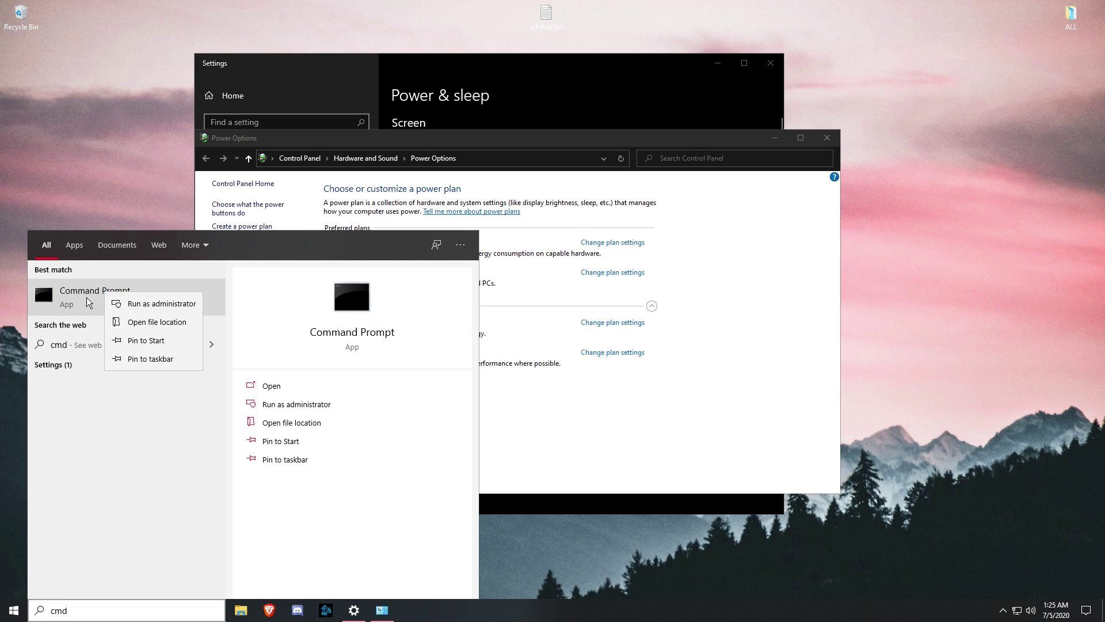
{"action": "left_click", "coordinate": [149, 308]}
{"action": "left_click", "coordinate": [489, 381]}
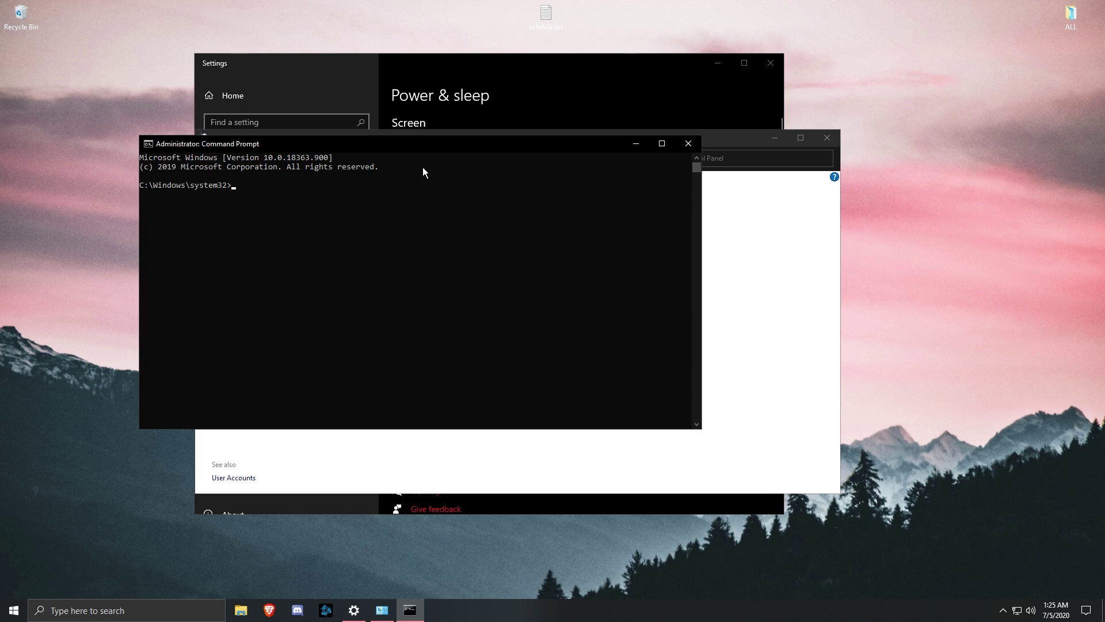
{"action": "left_click_drag", "start_coordinate": [406, 144], "coordinate": [576, 171]}
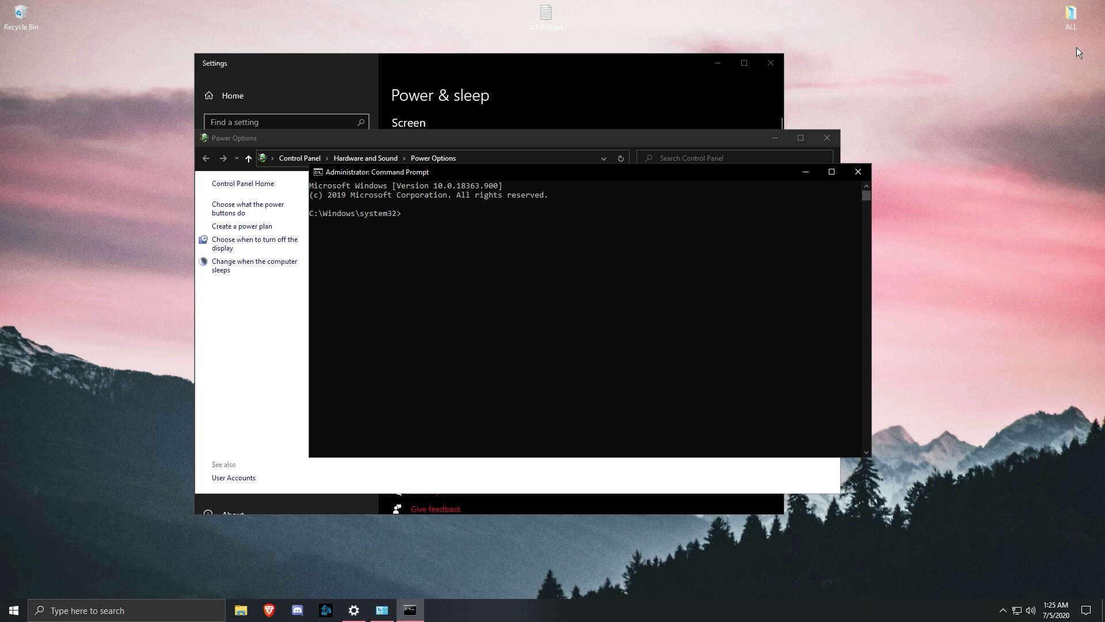
Copy the powercfg -duplicatescheme line from ALL\Command.txt and paste it into the admin prompt.
{"action": "double_click", "coordinate": [1066, 28]}
{"action": "double_click", "coordinate": [632, 252]}
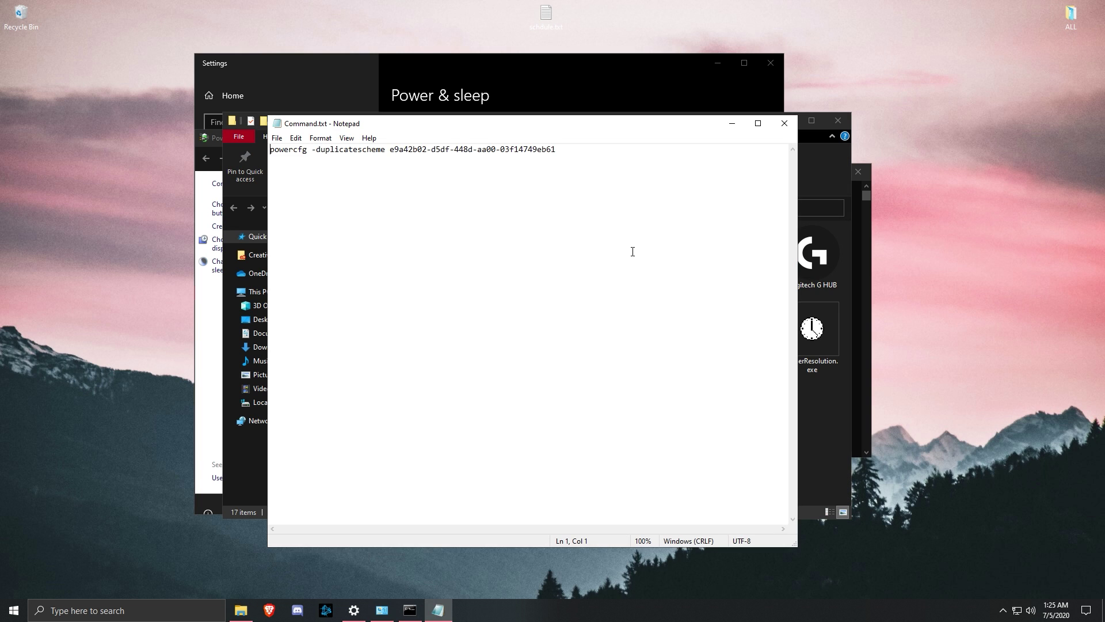
{"action": "left_click_drag", "start_coordinate": [561, 154], "coordinate": [269, 153]}
{"action": "key", "text": "ctrl+c"}
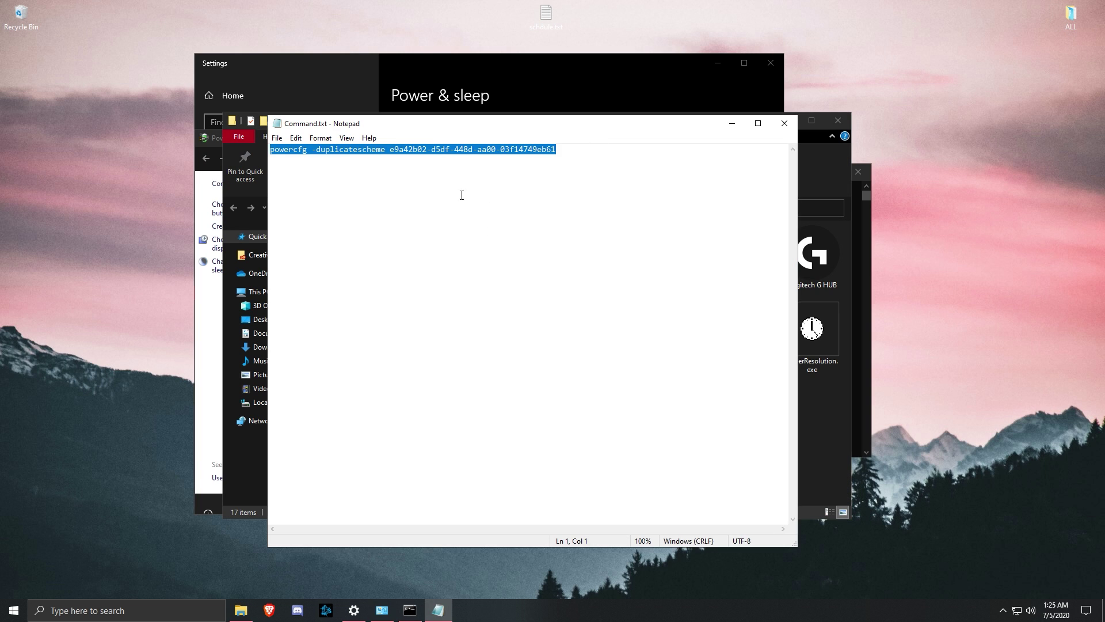
{"action": "left_click", "coordinate": [783, 123]}
{"action": "left_click", "coordinate": [837, 119]}
{"action": "left_click", "coordinate": [444, 214]}
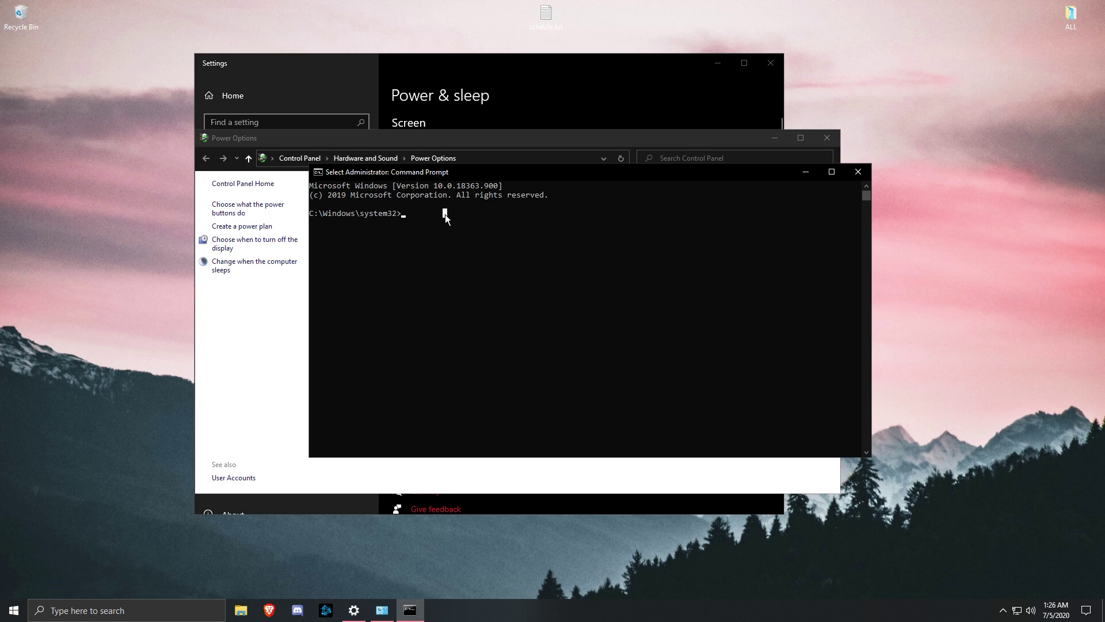
{"action": "right_click", "coordinate": [451, 244]}
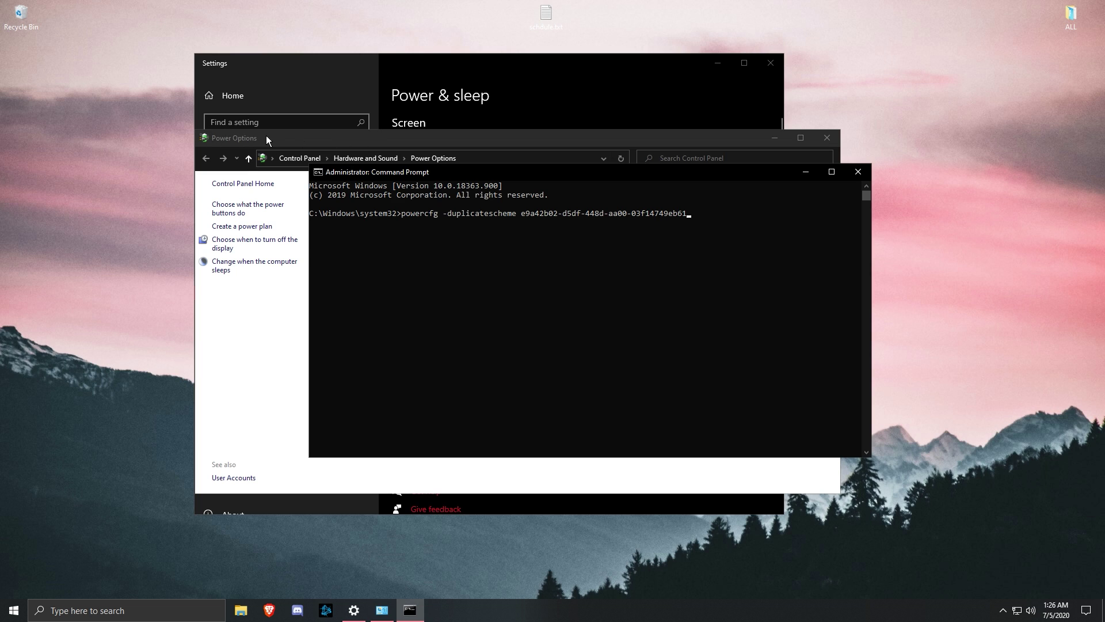
Close the command prompt, Power Options and Power & sleep windows, leaving Ultimate Performance active.
{"action": "left_click", "coordinate": [857, 172]}
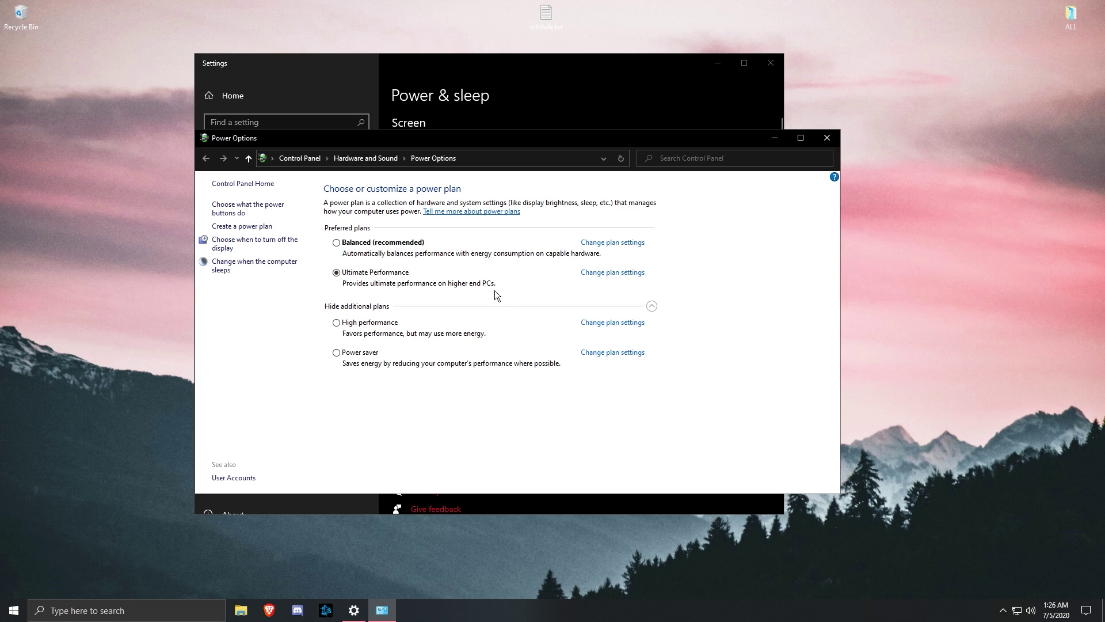
{"action": "left_click", "coordinate": [831, 137]}
{"action": "left_click", "coordinate": [772, 64]}
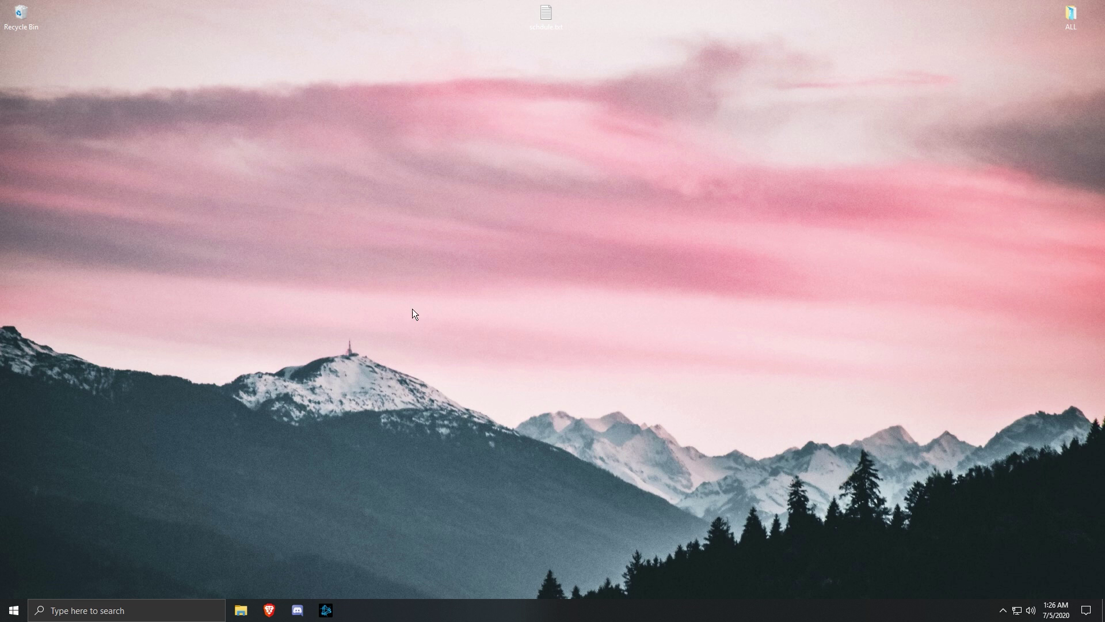
Open the %temp% folder through Windows search.
{"action": "left_click", "coordinate": [127, 610]}
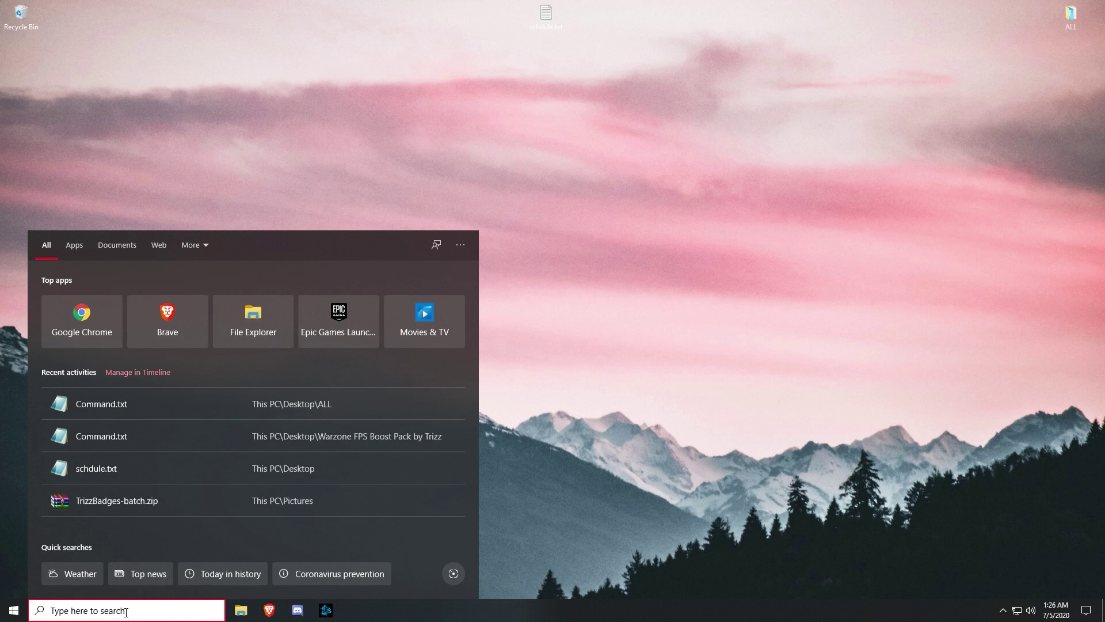
{"action": "type", "text": "%temp%"}
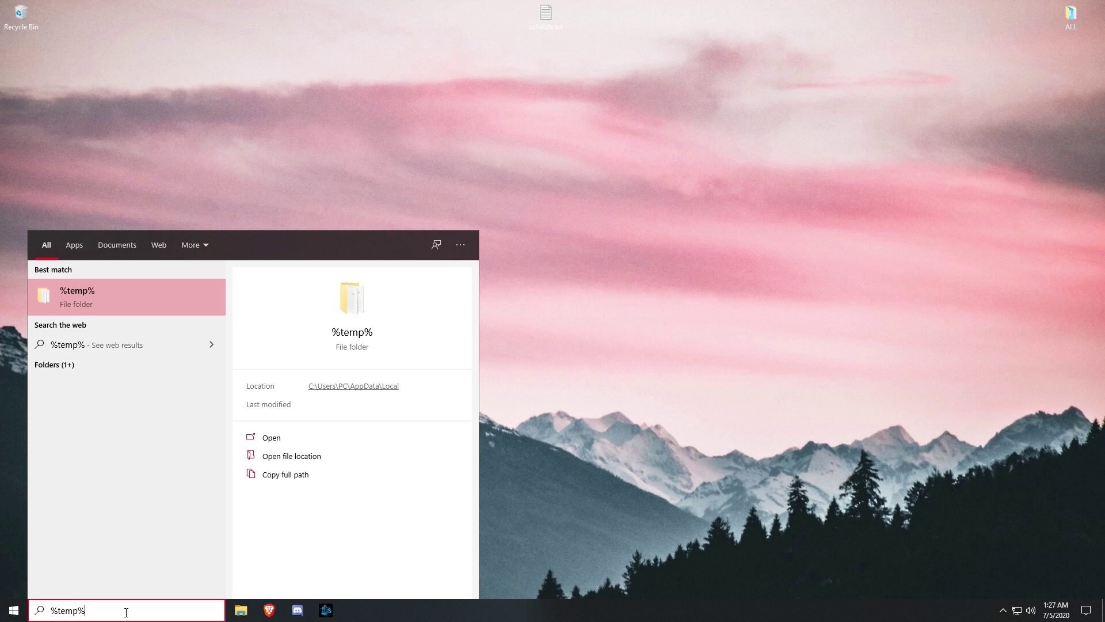
{"action": "key", "text": "Return"}
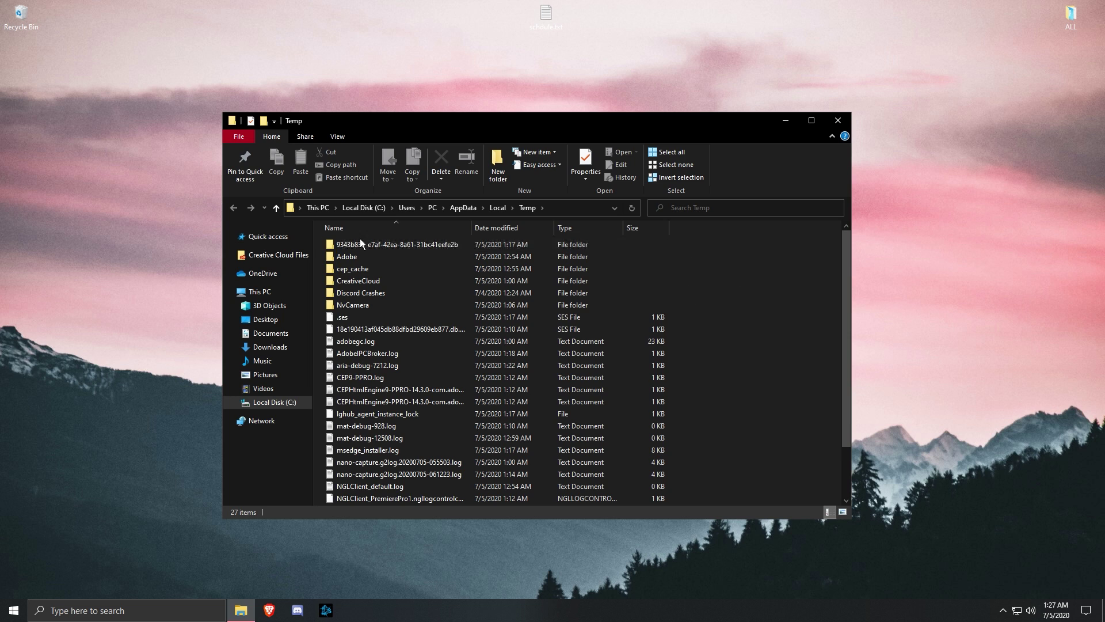
{"action": "mouse_move", "coordinate": [846, 287]}
{"action": "left_mouse_down"}
{"action": "mouse_move", "coordinate": [849, 334]}
{"action": "mouse_move", "coordinate": [865, 273]}
{"action": "mouse_move", "coordinate": [835, 383]}
{"action": "mouse_move", "coordinate": [858, 274]}
{"action": "left_mouse_up"}
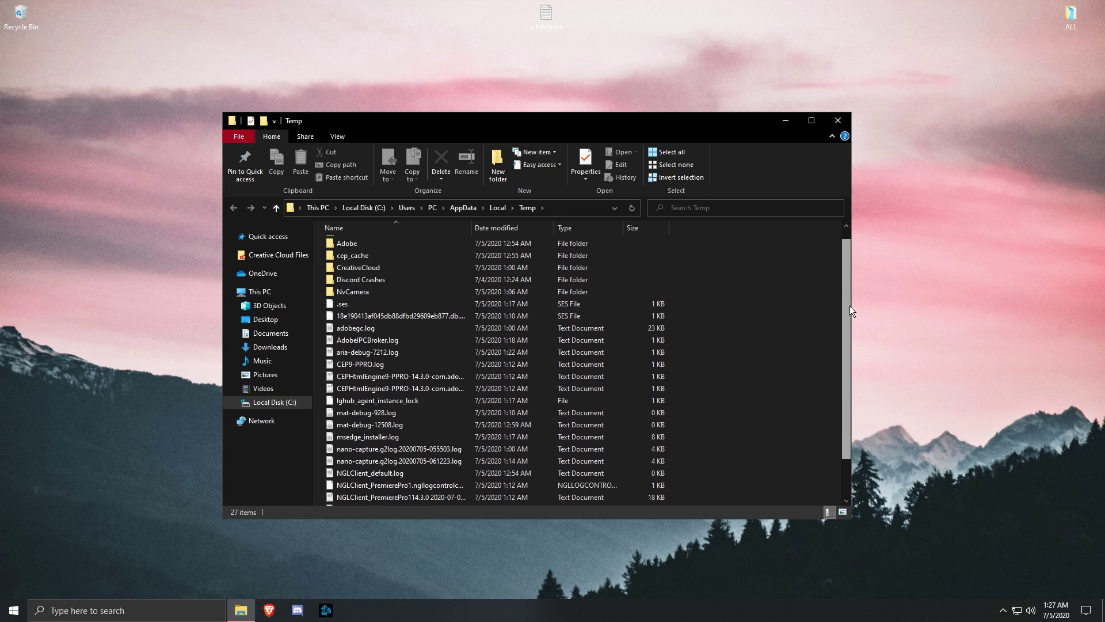
{"action": "left_click_drag", "start_coordinate": [850, 306], "coordinate": [848, 341]}
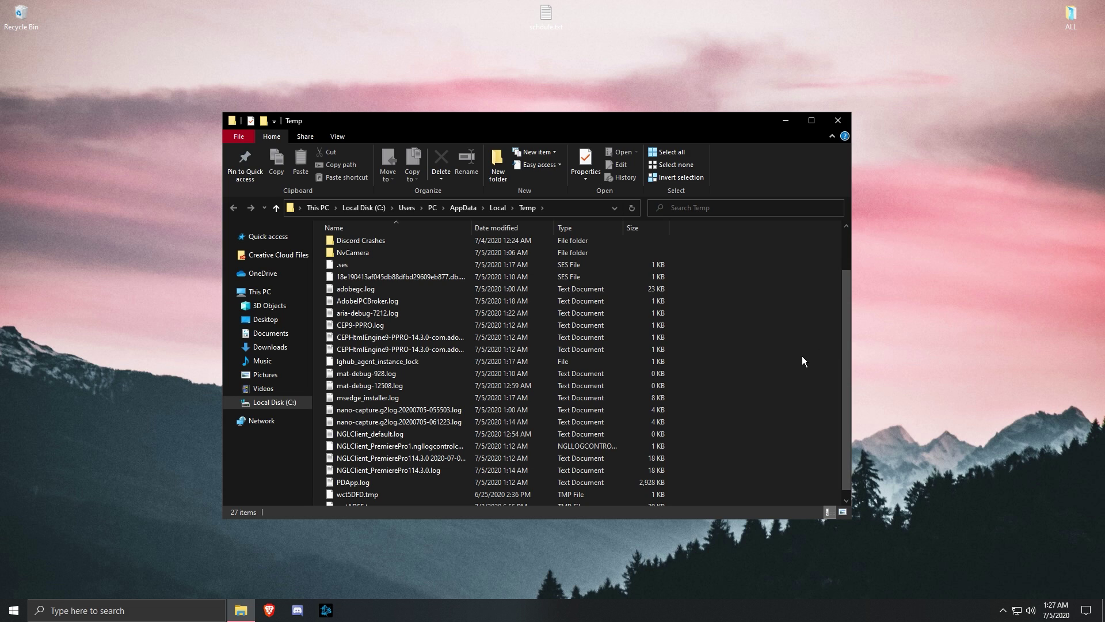
Delete all Temp files, skipping the four in-use items, and close the folder.
{"action": "key", "text": "ctrl+a"}
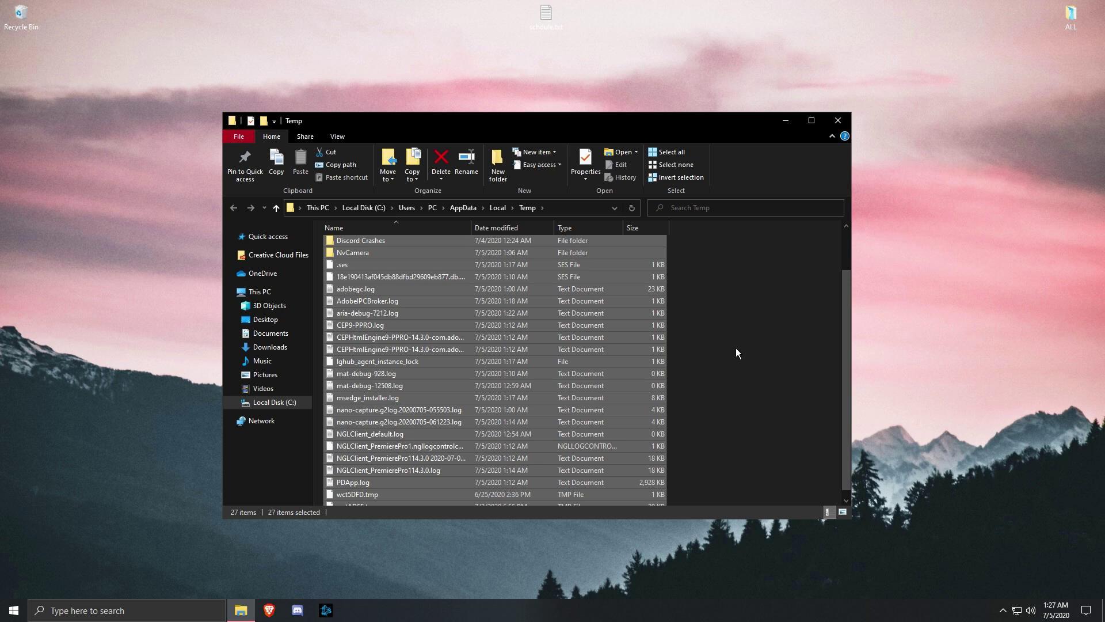
{"action": "key", "text": "Delete"}
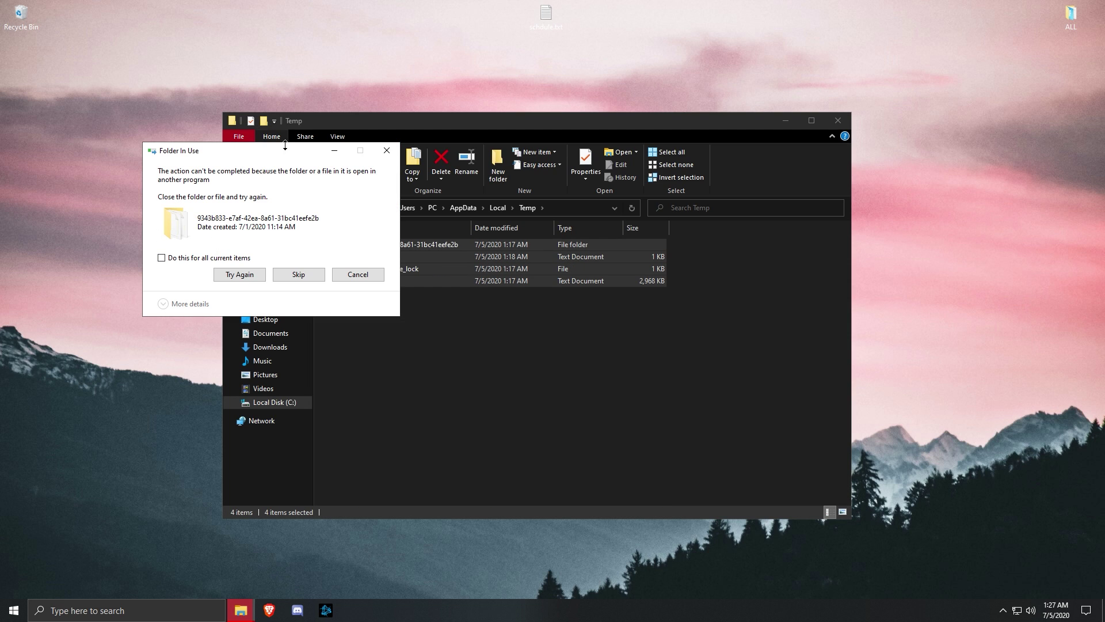
{"action": "left_click_drag", "start_coordinate": [272, 150], "coordinate": [520, 288]}
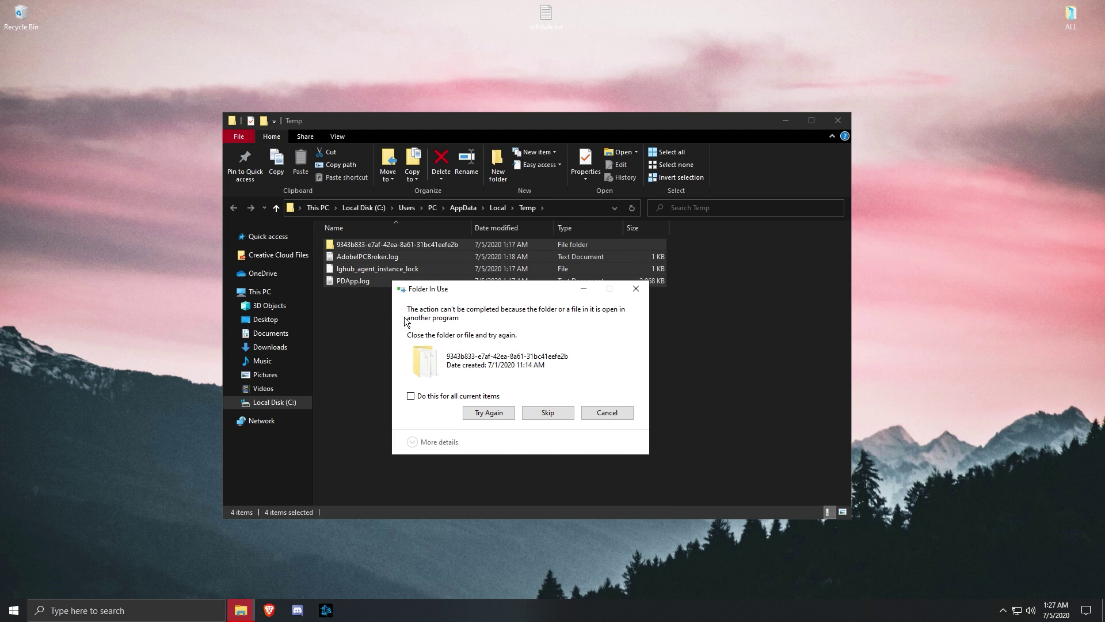
{"action": "left_click", "coordinate": [410, 396]}
{"action": "left_click", "coordinate": [535, 413]}
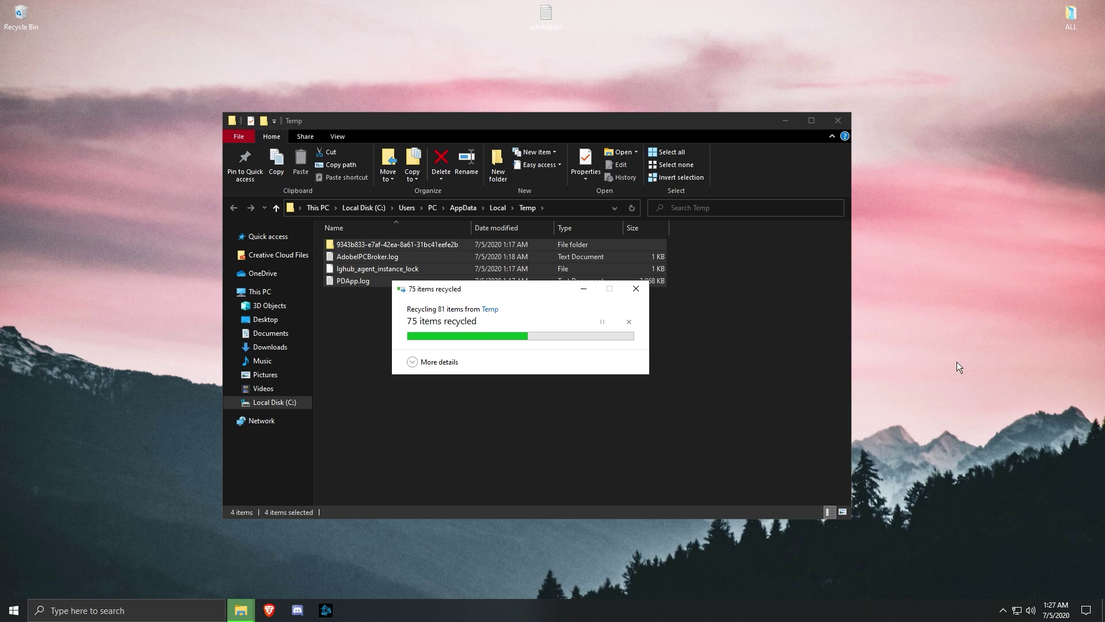
{"action": "left_click", "coordinate": [838, 122]}
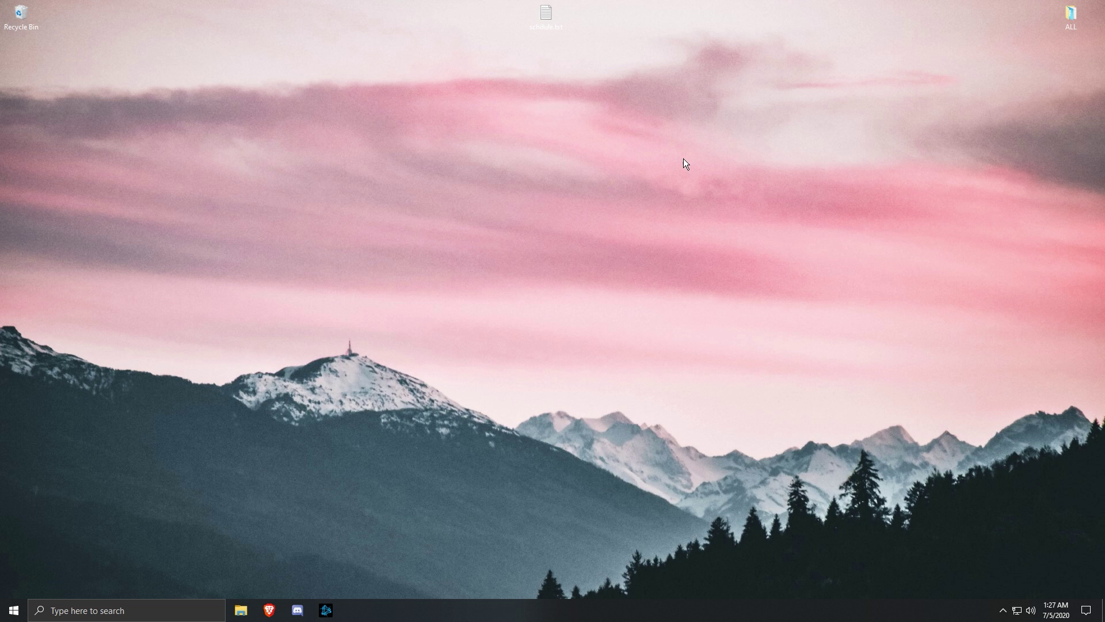
Permanently delete all 34 items in the Recycle Bin, then close its window.
{"action": "double_click", "coordinate": [22, 19]}
{"action": "scroll", "coordinate": [540, 309], "scroll_direction": "down", "scroll_amount": 3}
{"action": "scroll", "coordinate": [539, 310], "scroll_direction": "up", "scroll_amount": 3}
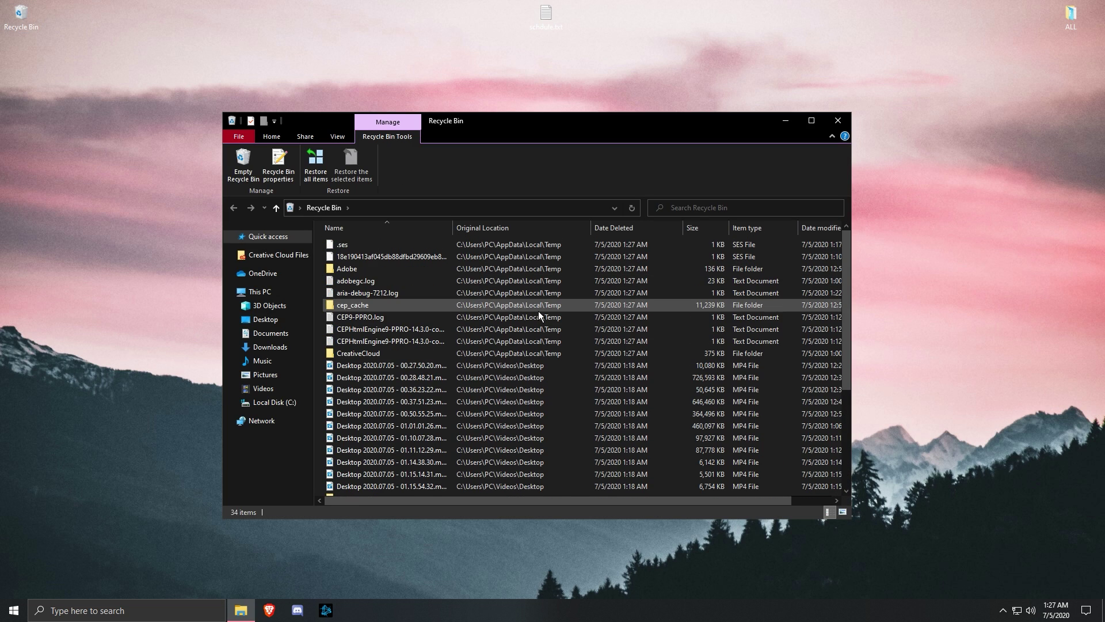
{"action": "scroll", "coordinate": [539, 313], "scroll_direction": "down", "scroll_amount": 1}
{"action": "scroll", "coordinate": [538, 311], "scroll_direction": "down", "scroll_amount": 2}
{"action": "scroll", "coordinate": [539, 313], "scroll_direction": "up", "scroll_amount": 4}
{"action": "scroll", "coordinate": [537, 311], "scroll_direction": "down", "scroll_amount": 5}
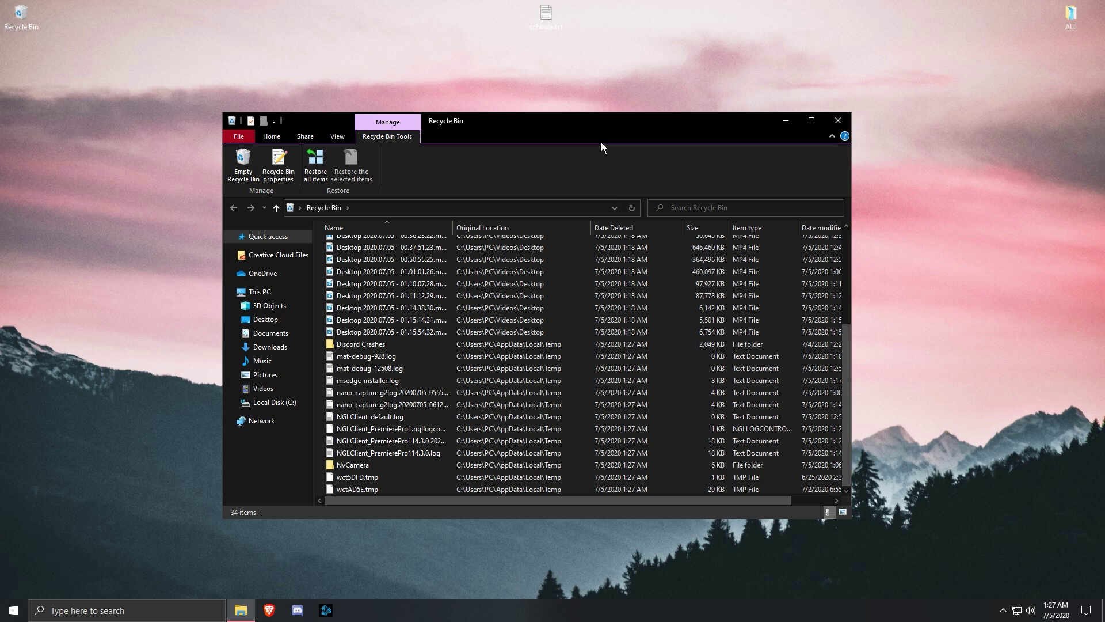
{"action": "key", "text": "ctrl+a"}
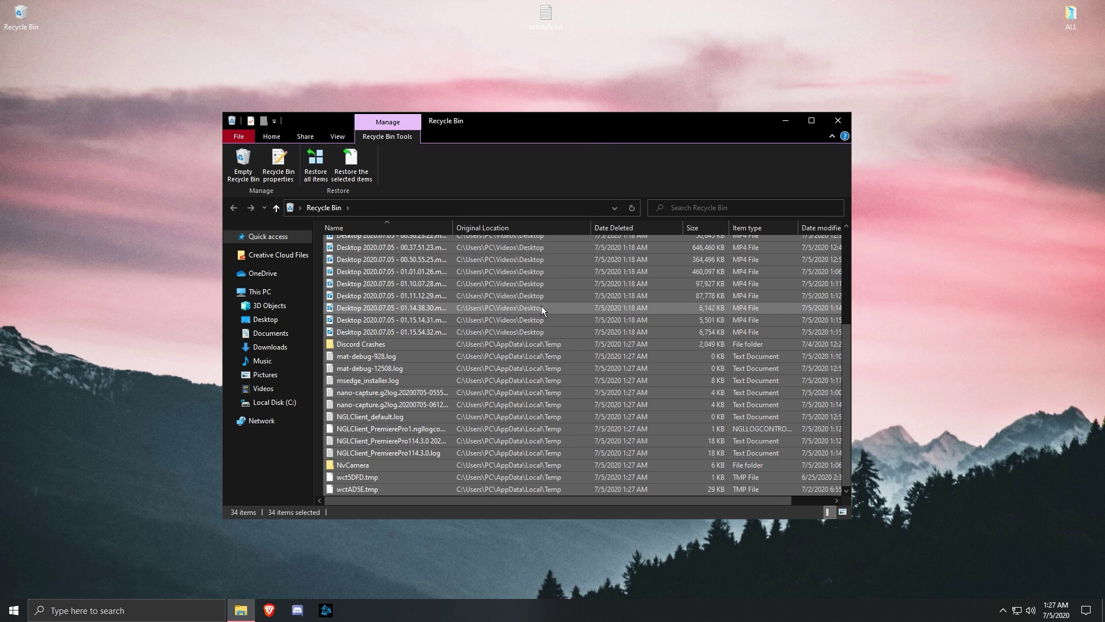
{"action": "key", "text": "Delete"}
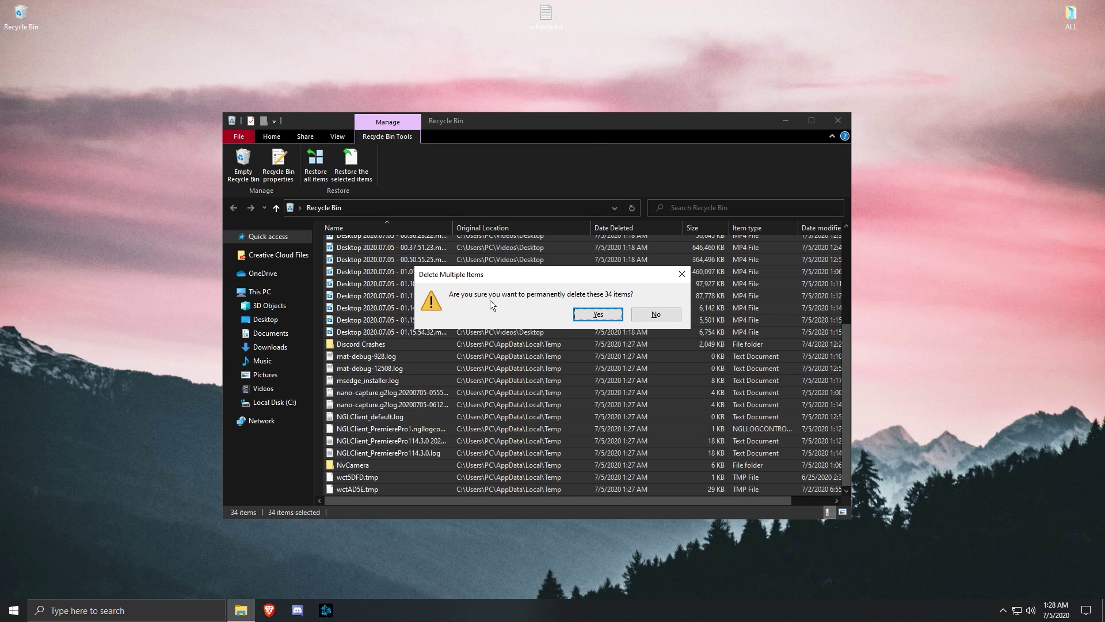
{"action": "left_click", "coordinate": [604, 314]}
{"action": "left_click", "coordinate": [838, 122]}
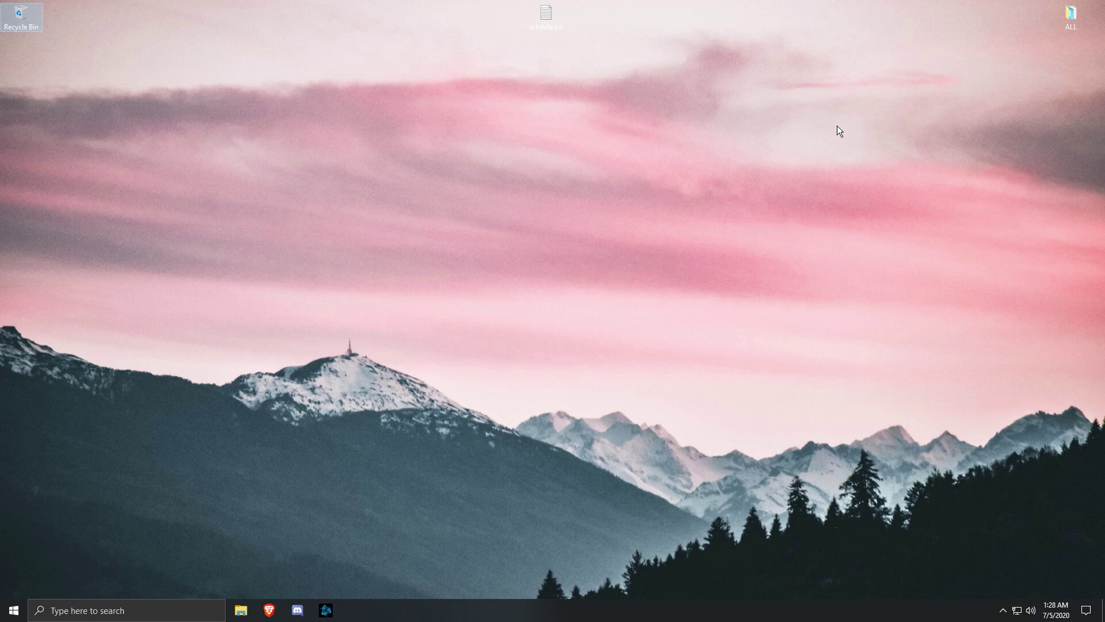
{"action": "left_click", "coordinate": [709, 165]}
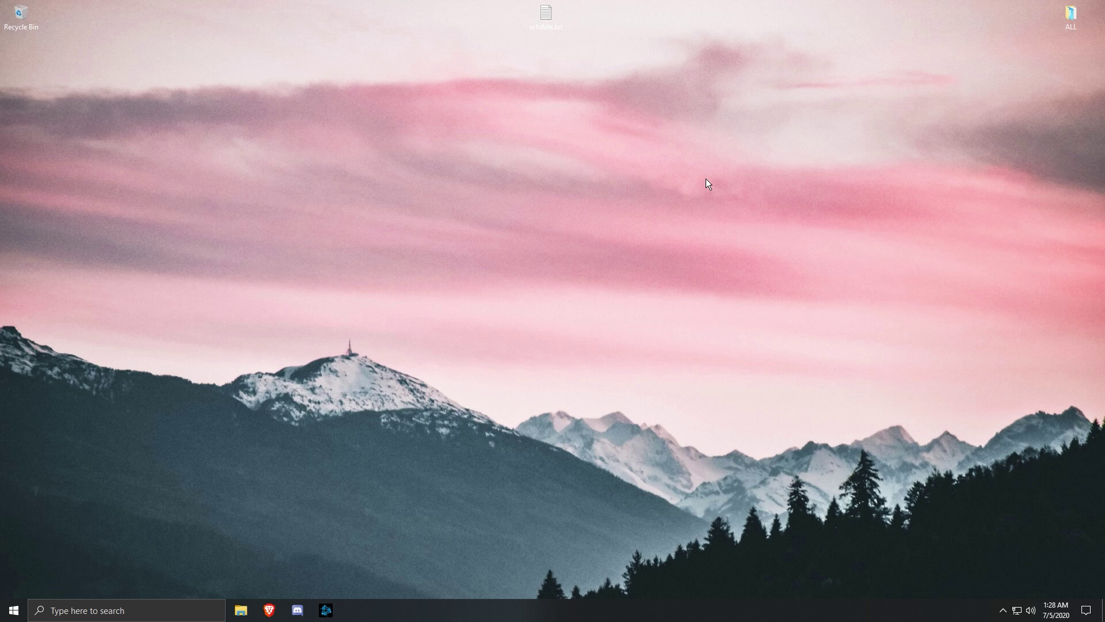